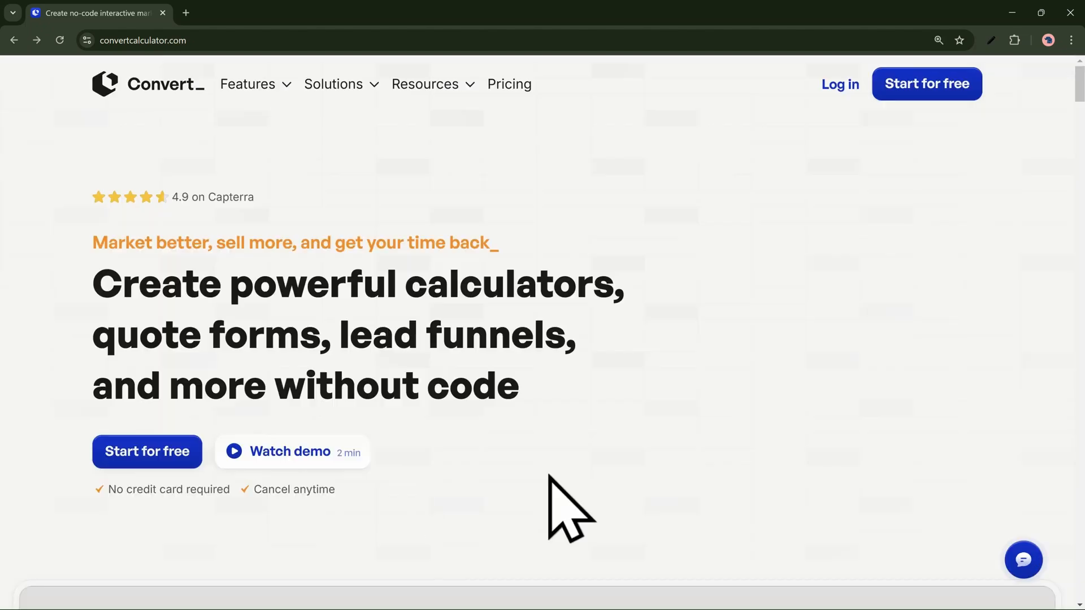
Step: Start a new calculator form from scratch and add a heading titled "A Simple Calculator"
{"action": "left_click", "coordinate": [181, 455]}
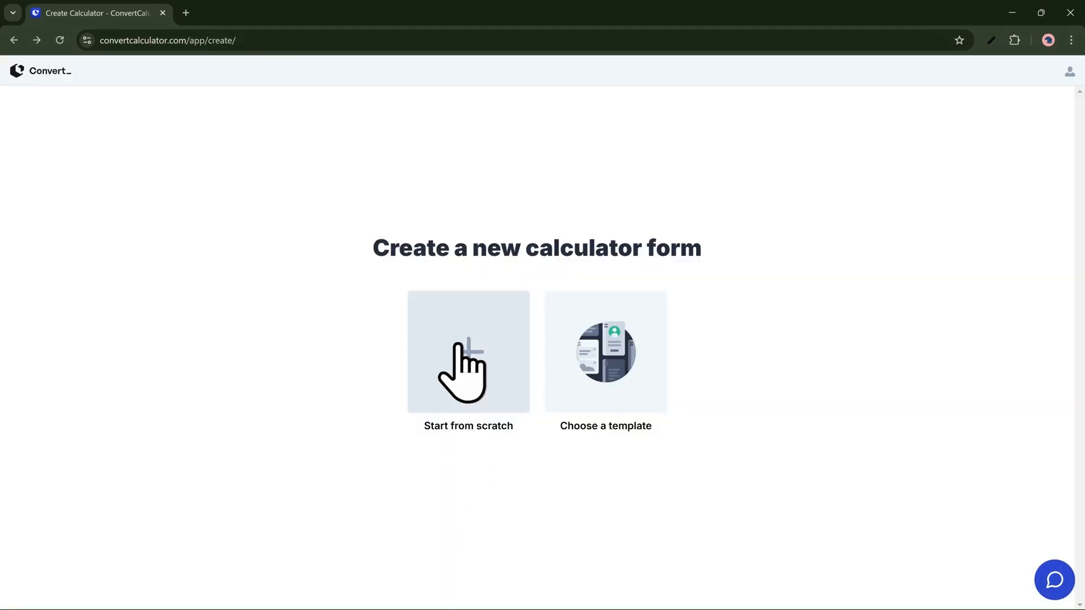
{"action": "left_click", "coordinate": [459, 342]}
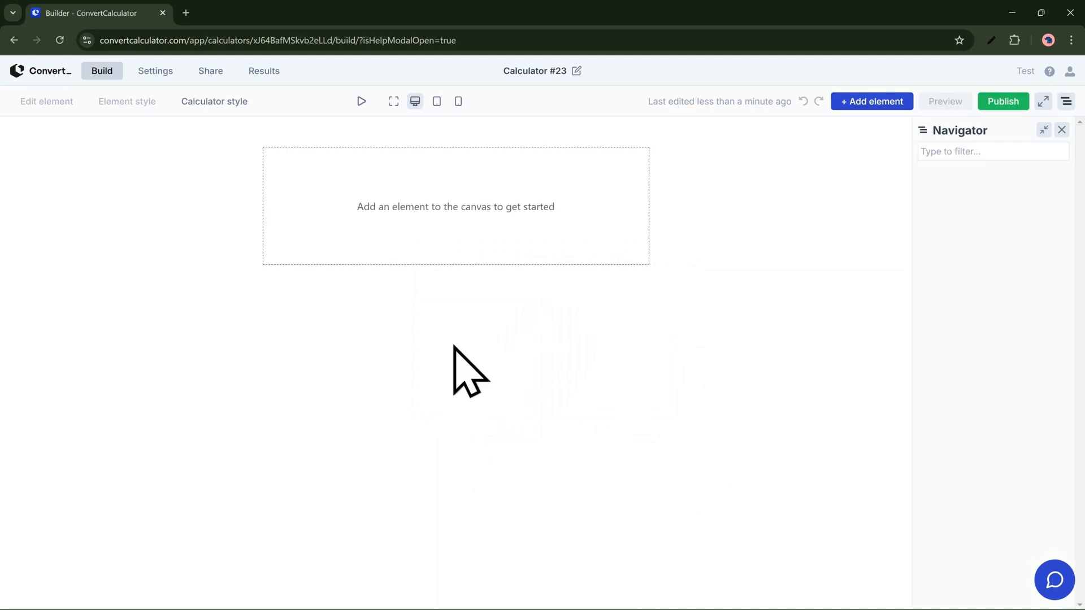
{"action": "left_click", "coordinate": [863, 104]}
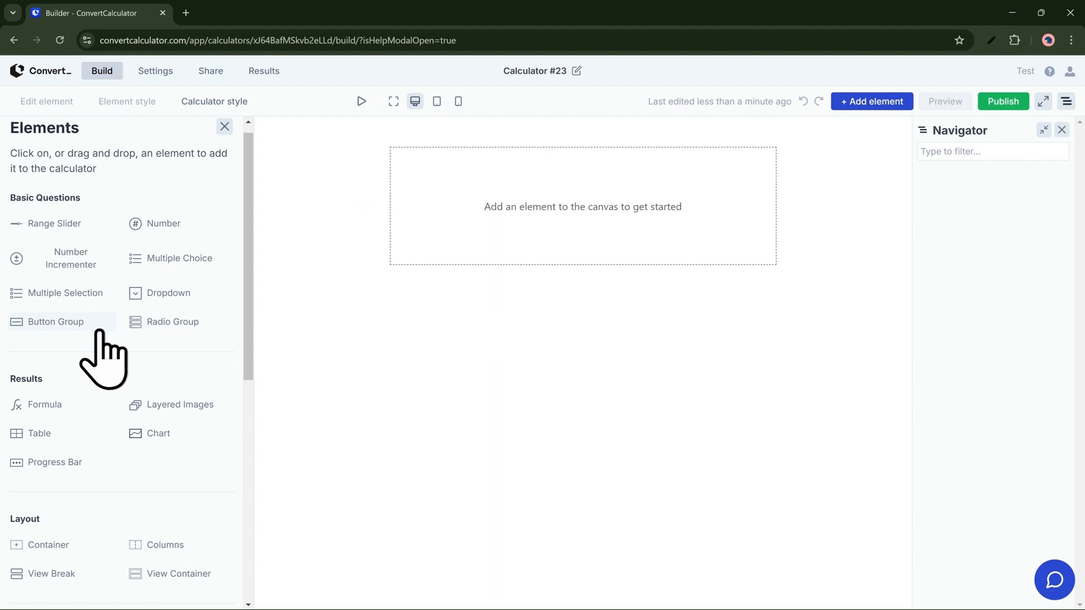
{"action": "scroll", "coordinate": [103, 356], "scroll_direction": "down", "scroll_amount": 3}
{"action": "scroll", "coordinate": [109, 363], "scroll_direction": "down", "scroll_amount": 3}
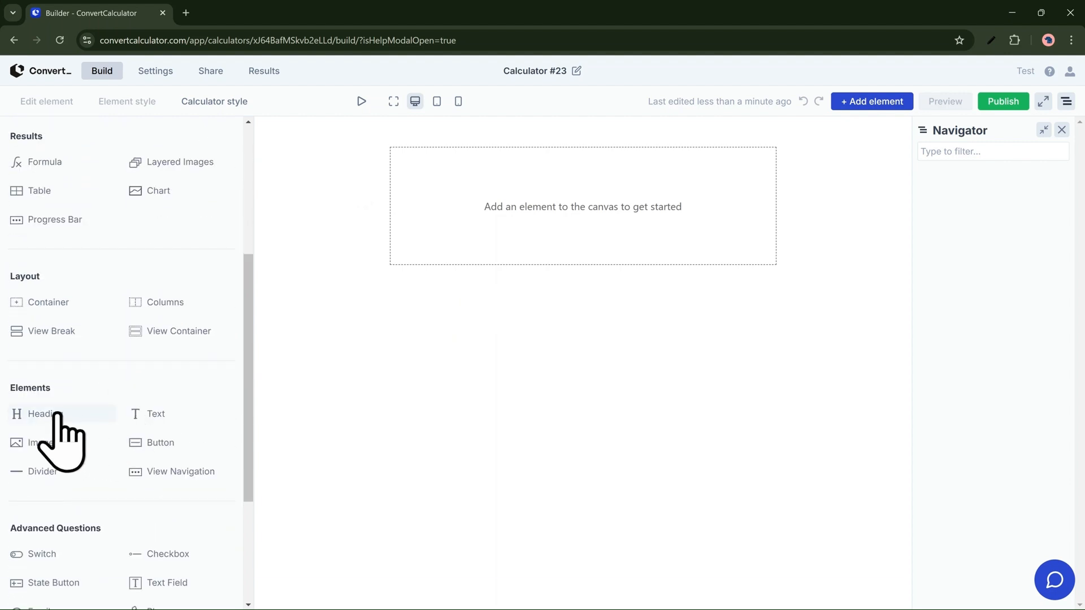
{"action": "left_click", "coordinate": [57, 418]}
{"action": "left_click", "coordinate": [79, 214]}
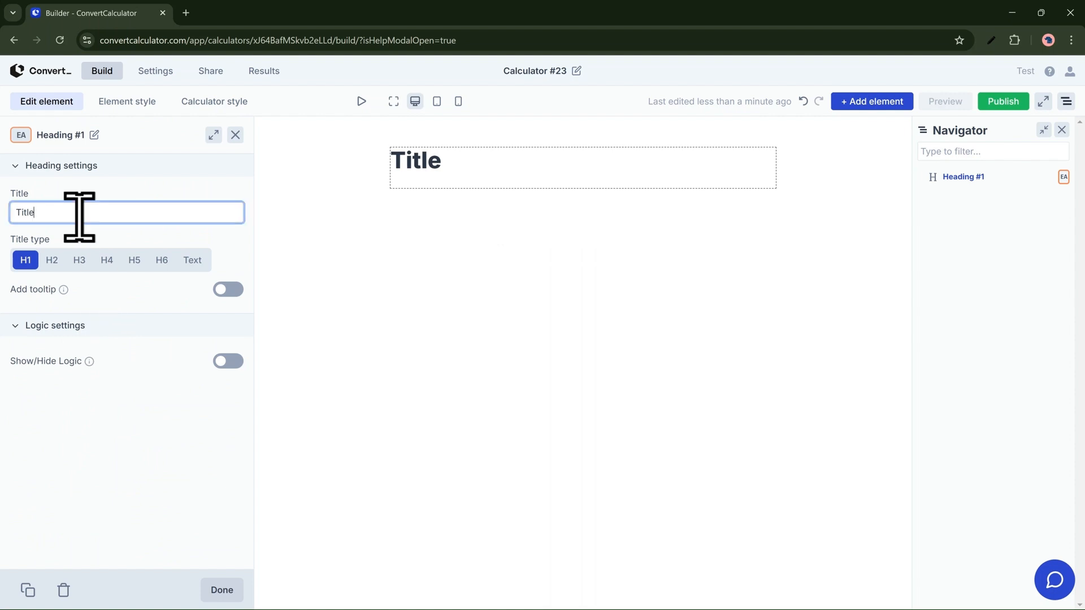
{"action": "type", "text": "A"}
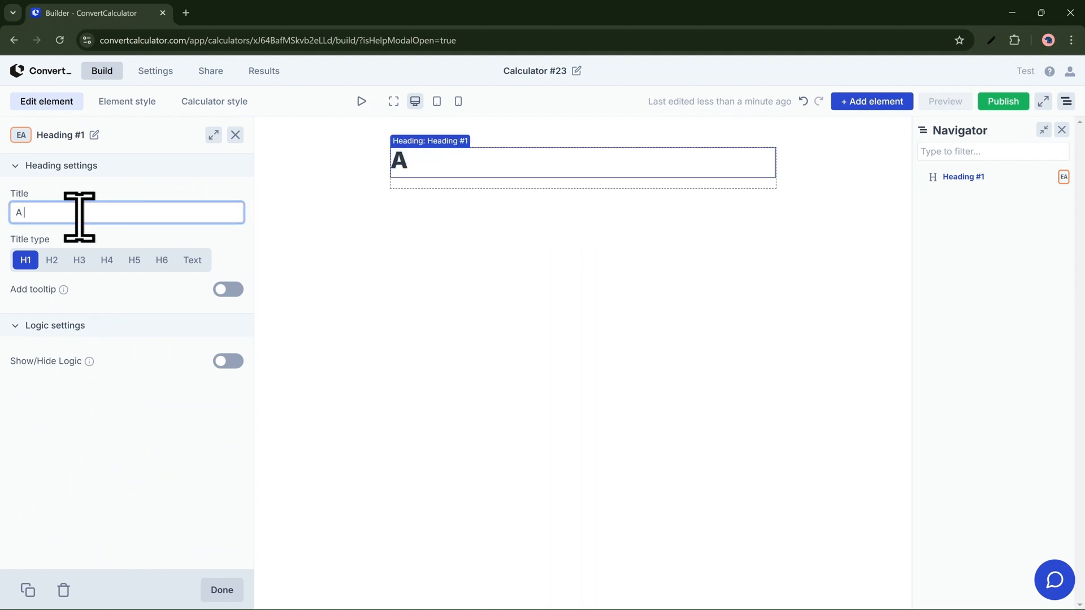
{"action": "type", "text": " Simple Calculator"}
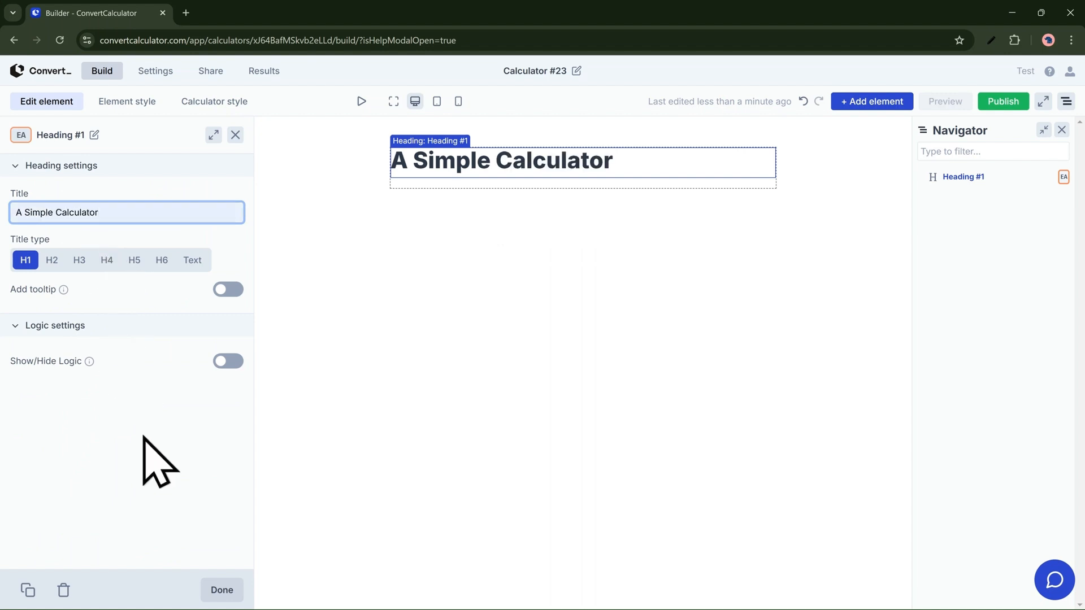
{"action": "left_click", "coordinate": [222, 590]}
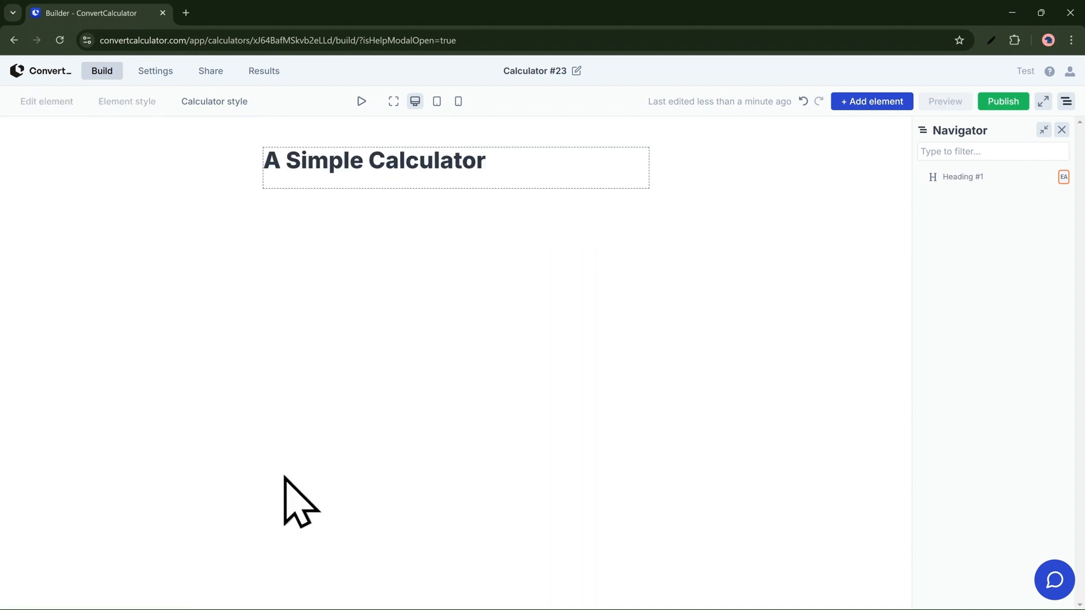
Step: Add a range slider below the heading and place a button group between the heading and the slider
{"action": "left_click", "coordinate": [851, 107]}
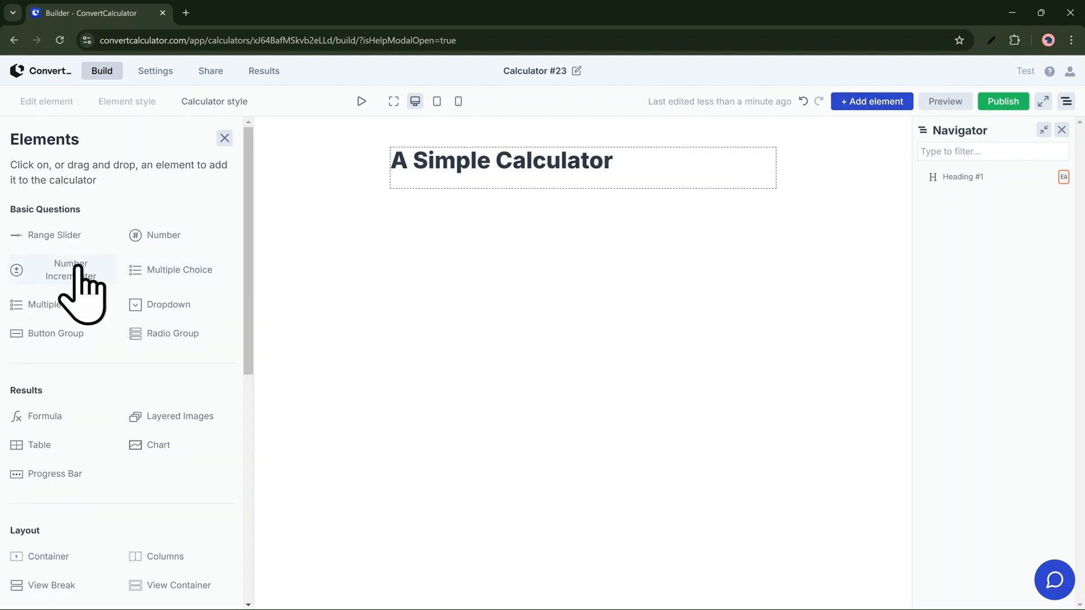
{"action": "left_click_drag", "start_coordinate": [56, 236], "coordinate": [501, 182]}
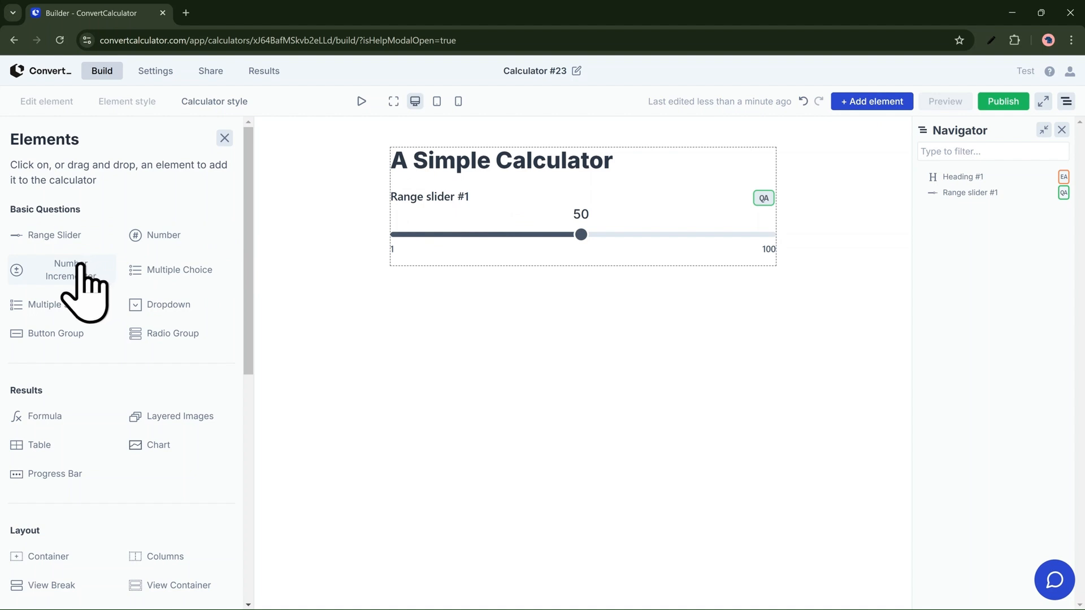
{"action": "left_click_drag", "start_coordinate": [50, 335], "coordinate": [485, 213]}
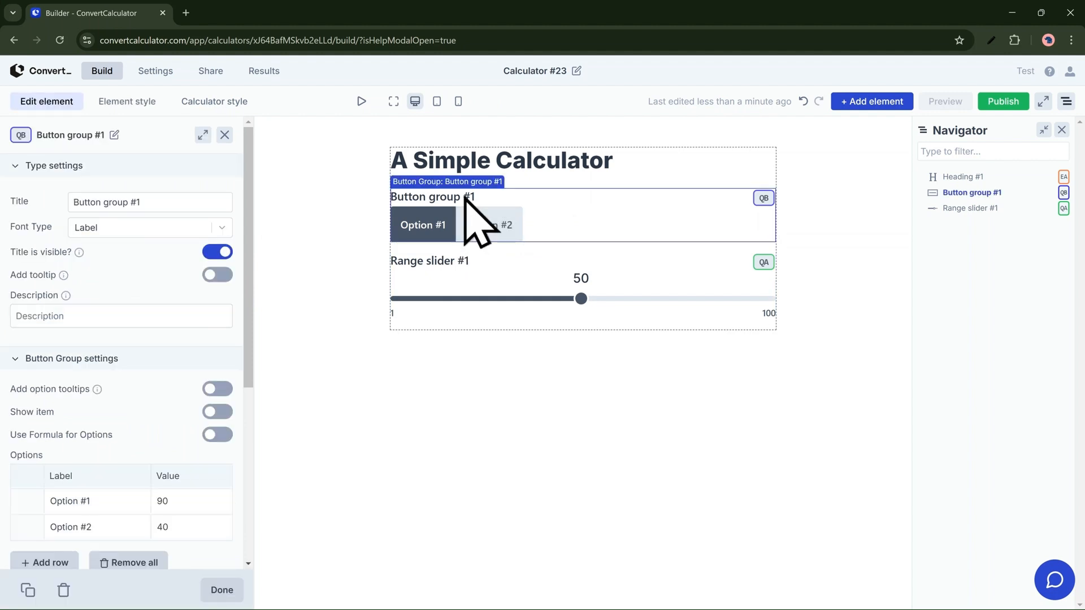
Step: Title the button group "Input Question 1" and set the values of Option #1 to 10 and Option #2 to 50
{"action": "left_click", "coordinate": [190, 203]}
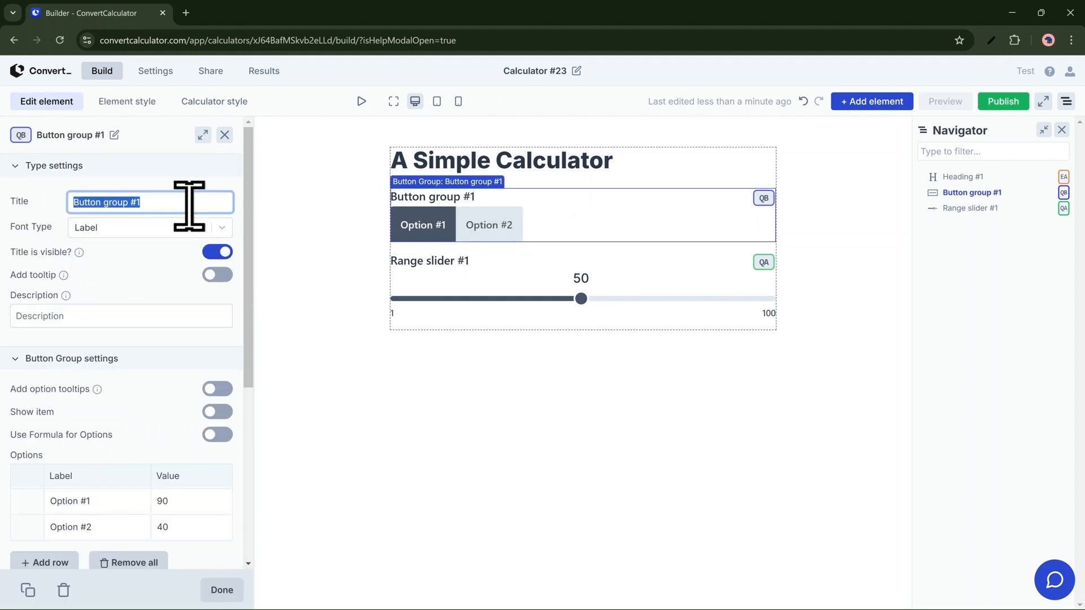
{"action": "type", "text": "Input Question 1"}
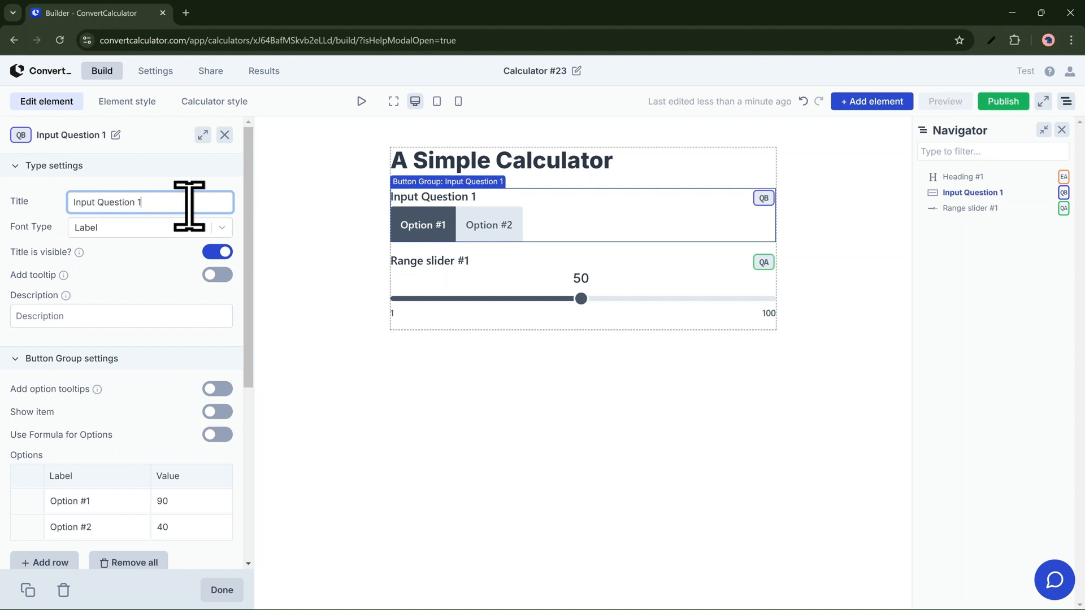
{"action": "scroll", "coordinate": [163, 418], "scroll_direction": "down", "scroll_amount": 3}
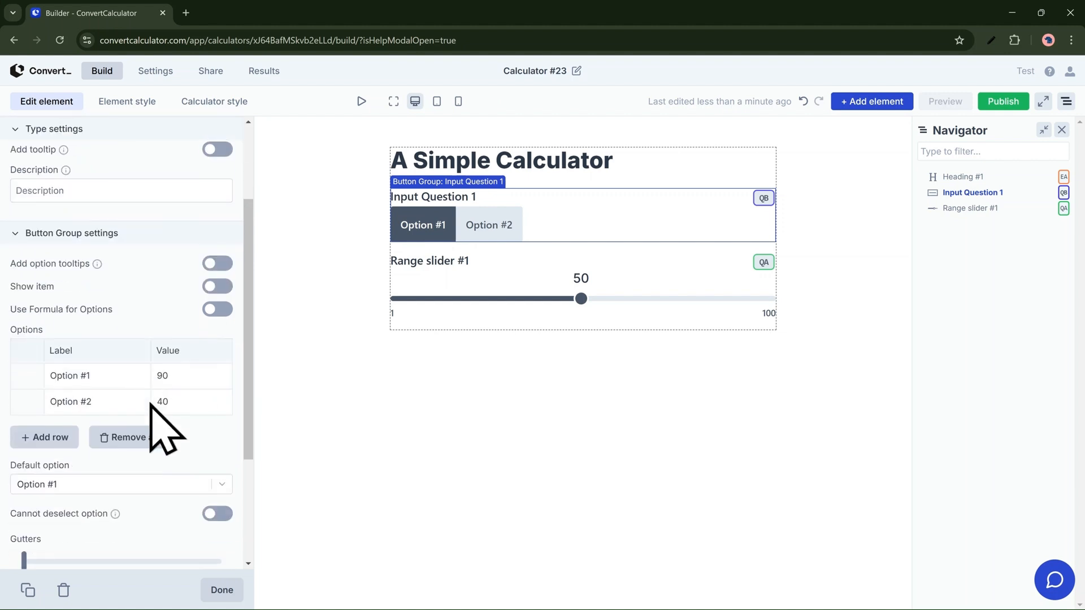
{"action": "double_click", "coordinate": [163, 373]}
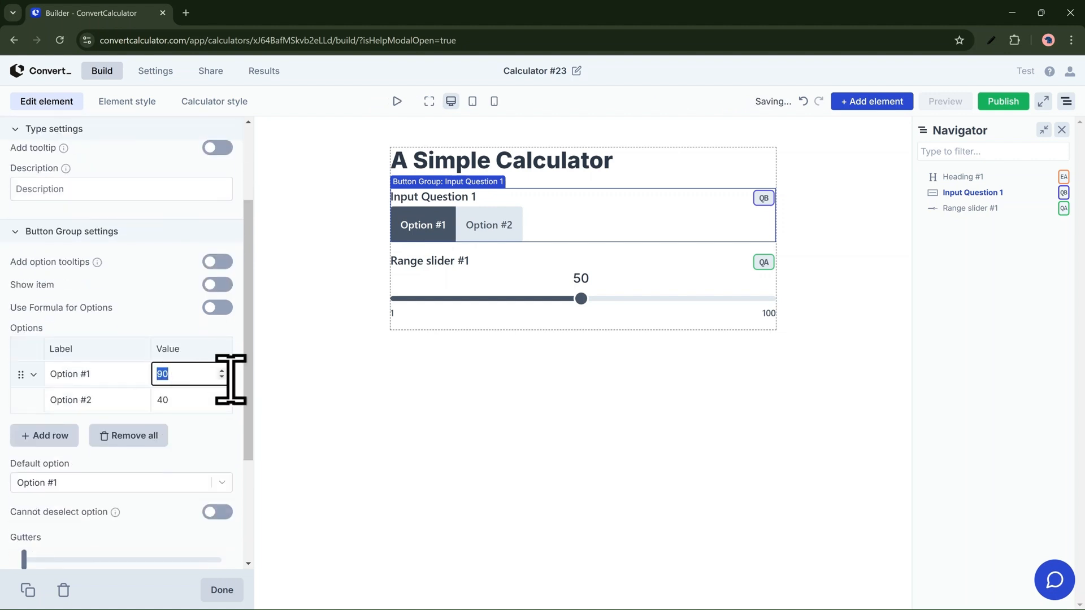
{"action": "type", "text": "10"}
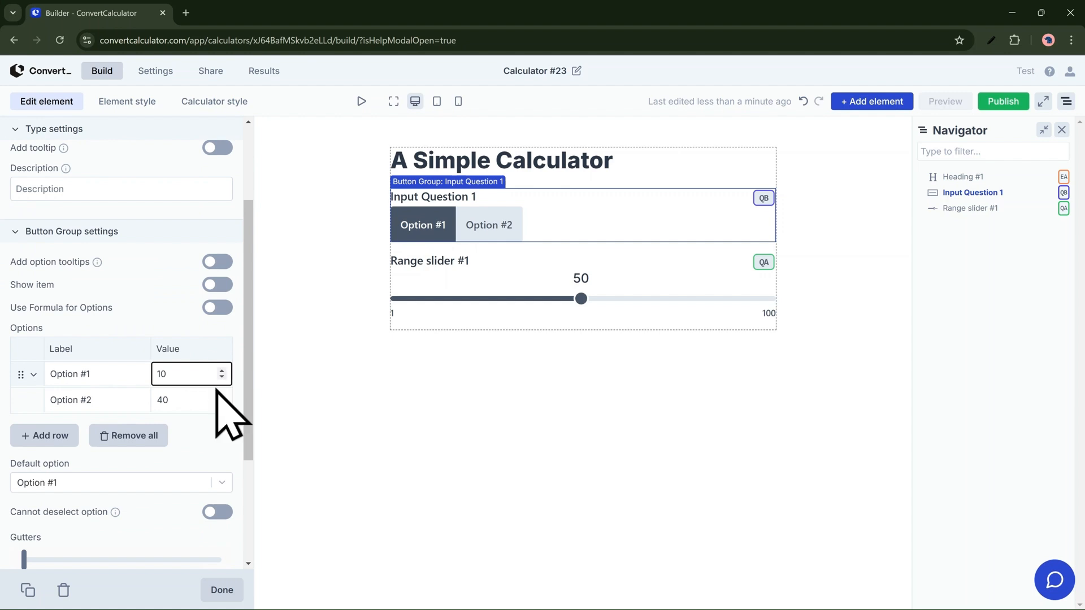
{"action": "double_click", "coordinate": [187, 396]}
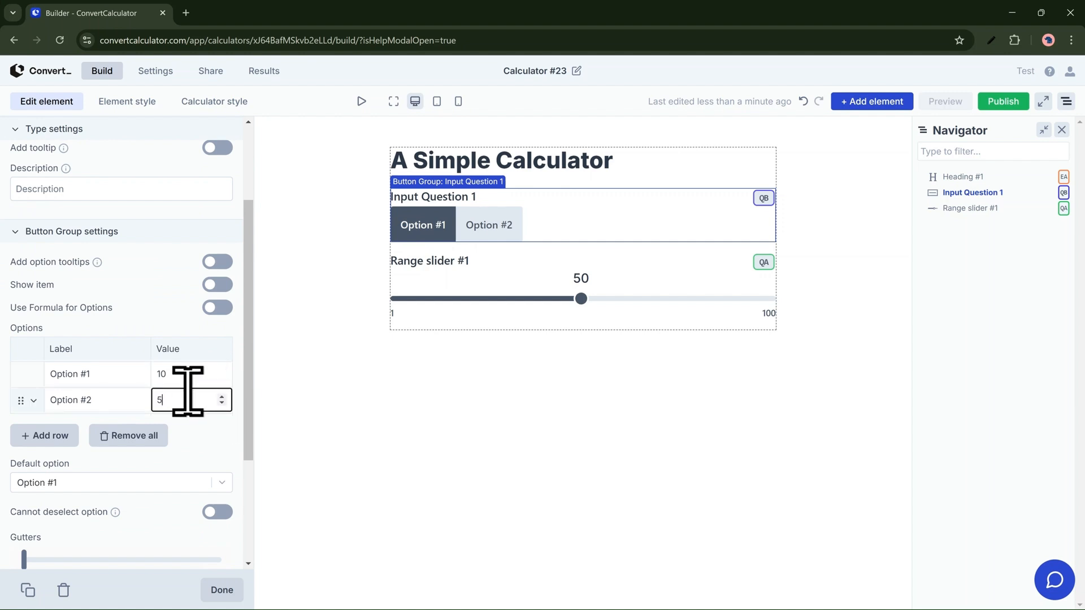
{"action": "scroll", "coordinate": [184, 421], "scroll_direction": "down", "scroll_amount": 1}
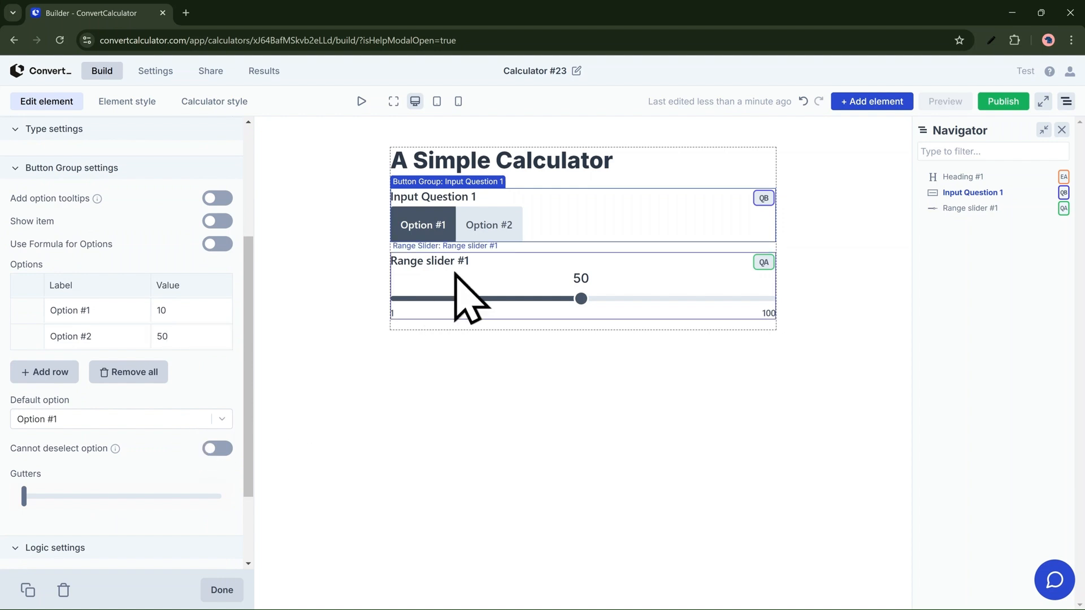
Step: Give the range slider the prefix "$" and the postfix " per month" with a leading space
{"action": "left_click", "coordinate": [469, 298]}
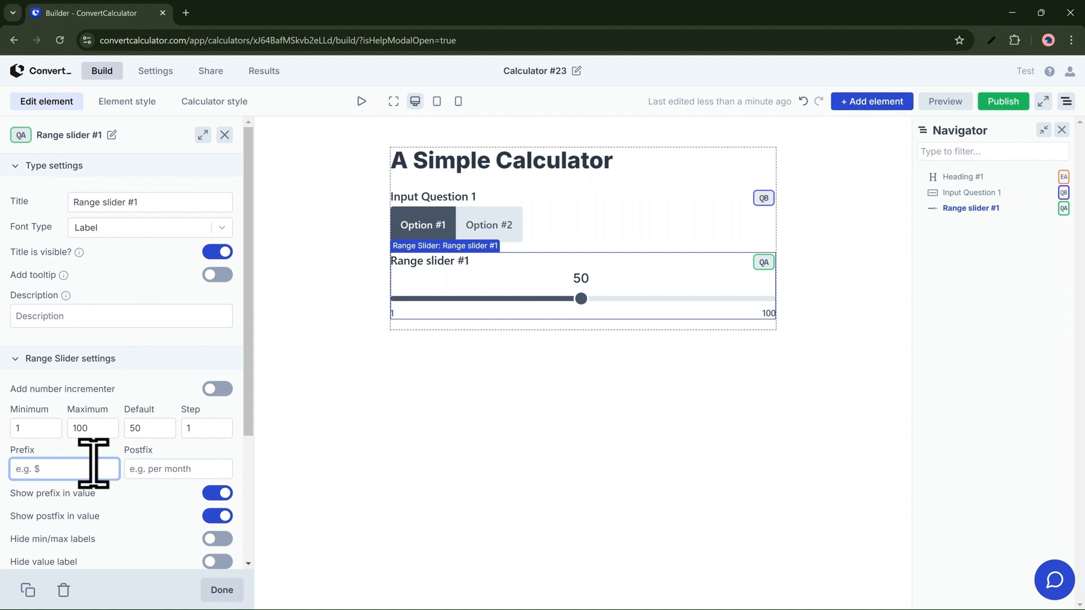
{"action": "left_click", "coordinate": [155, 468]}
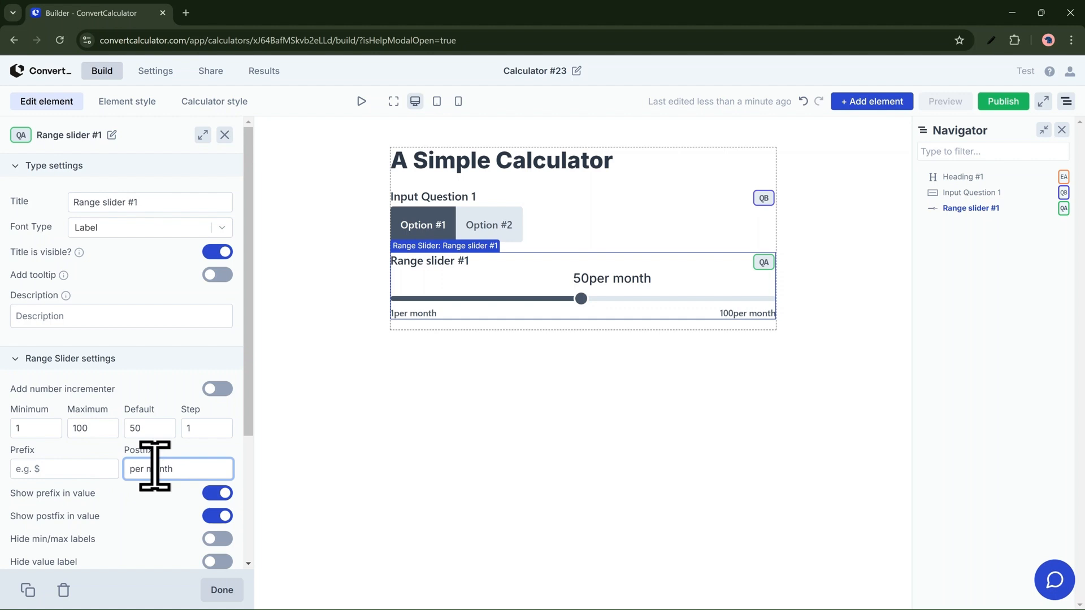
{"action": "left_click", "coordinate": [93, 468]}
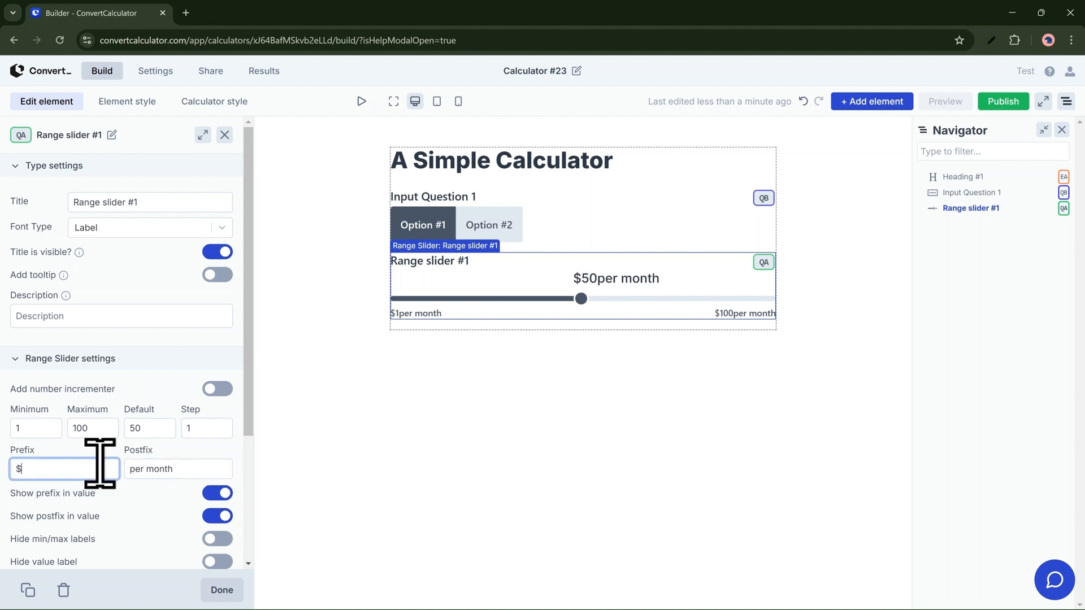
{"action": "left_click", "coordinate": [136, 468]}
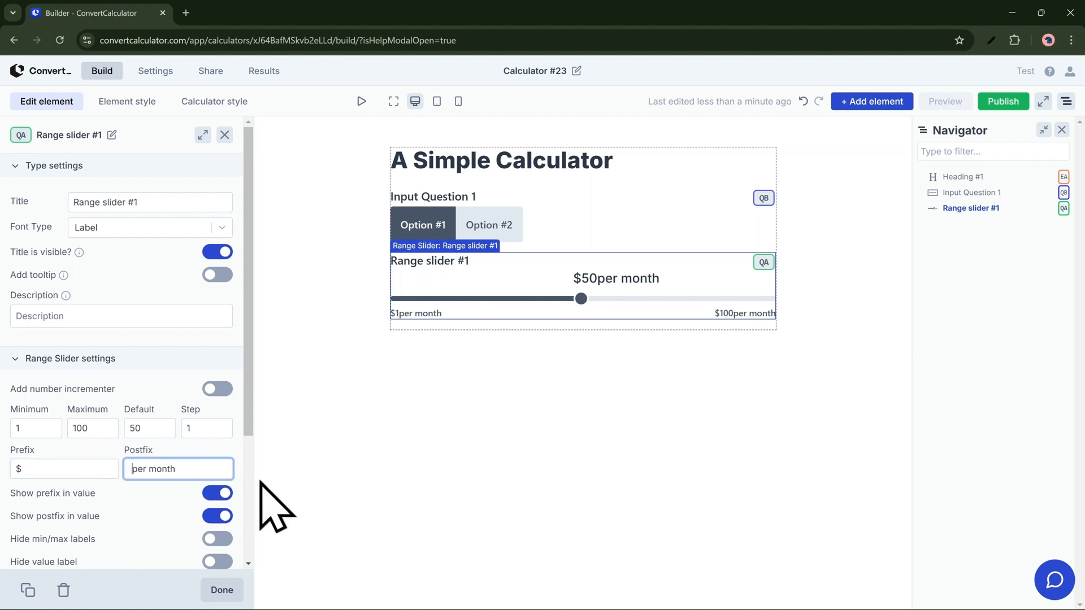
{"action": "left_click", "coordinate": [329, 439]}
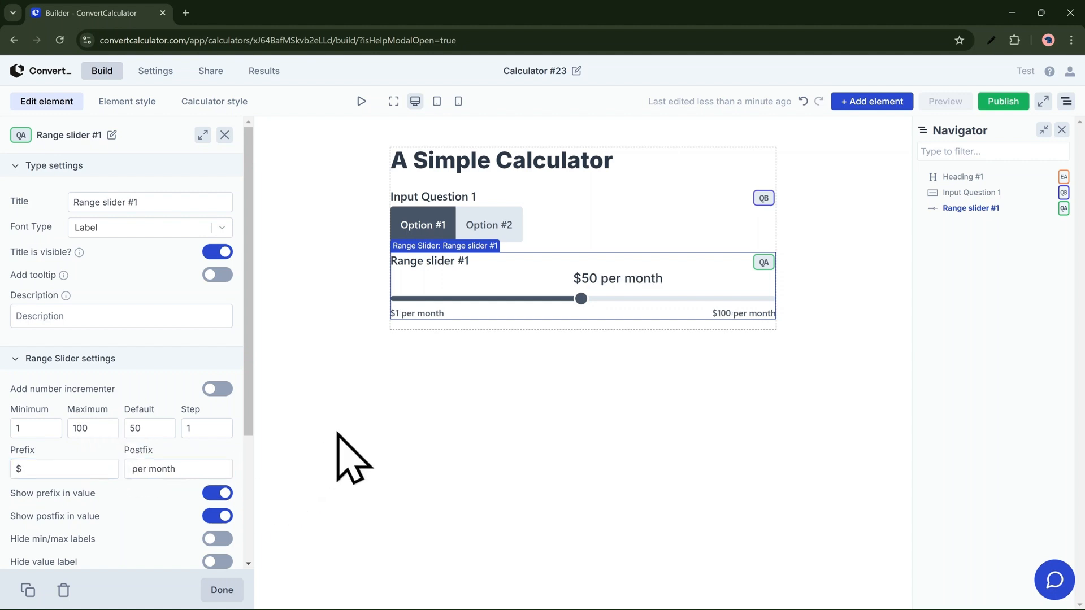
Step: Add a formula element below the range slider and title it "Total Cost"
{"action": "left_click", "coordinate": [869, 133]}
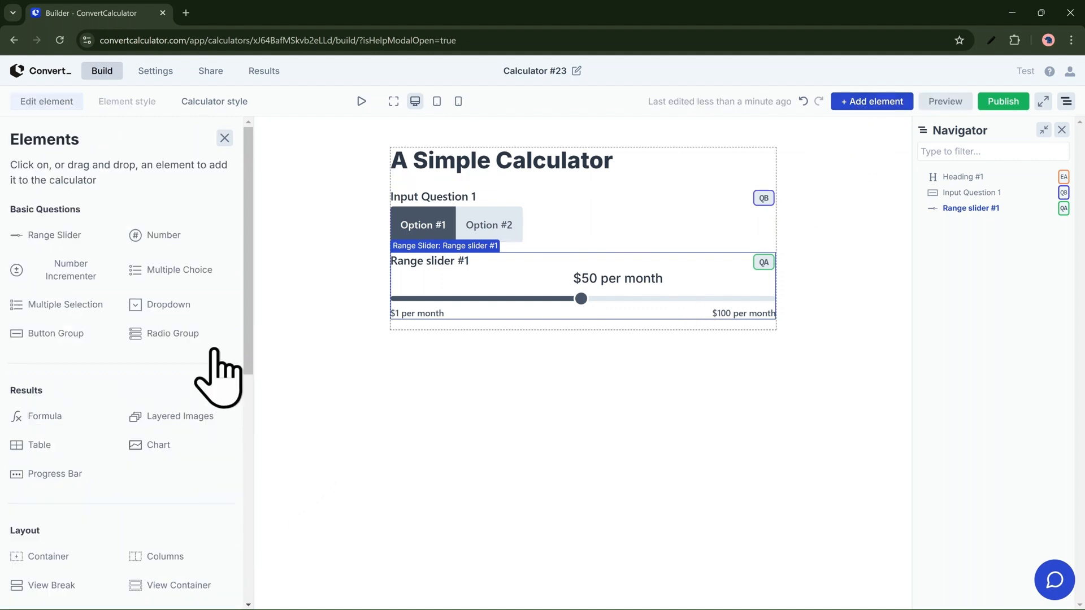
{"action": "scroll", "coordinate": [133, 480], "scroll_direction": "down", "scroll_amount": 7}
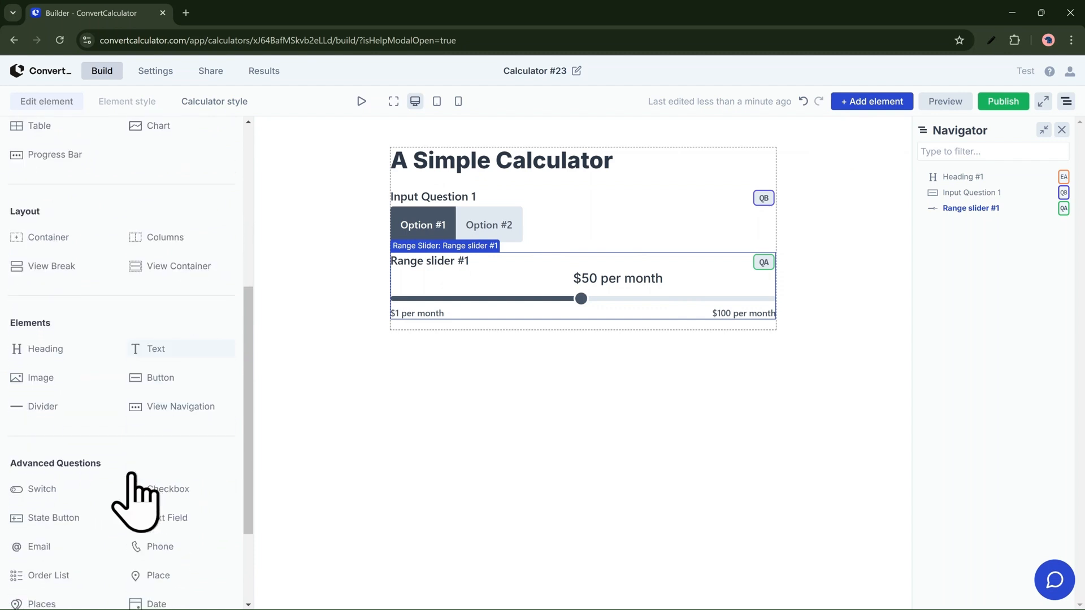
{"action": "scroll", "coordinate": [135, 498], "scroll_direction": "up", "scroll_amount": 3}
{"action": "left_click_drag", "start_coordinate": [45, 227], "coordinate": [450, 325]}
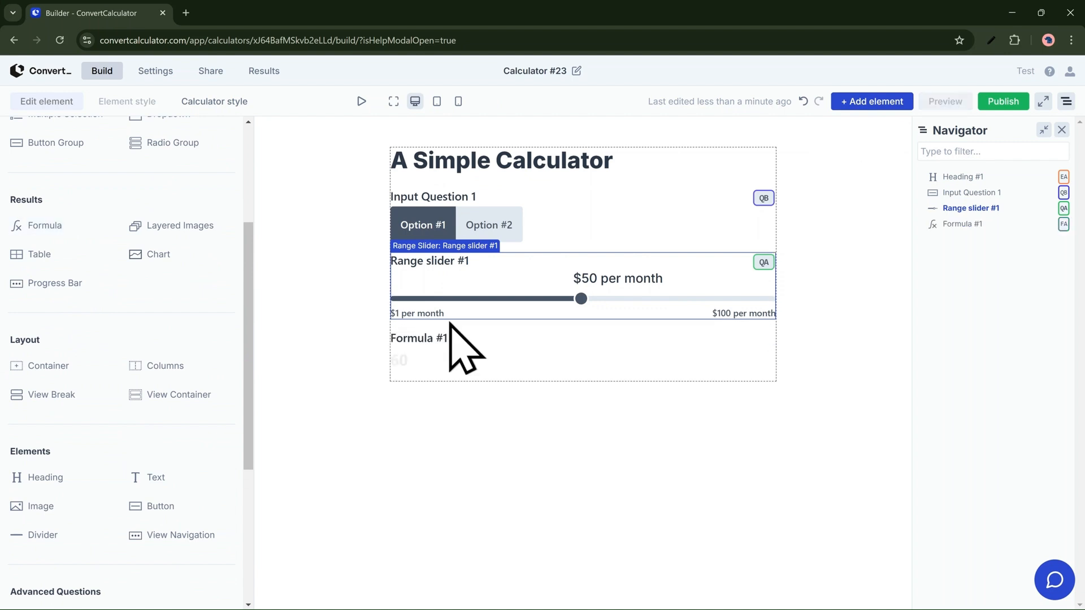
{"action": "left_click", "coordinate": [418, 347]}
{"action": "left_click", "coordinate": [82, 201]}
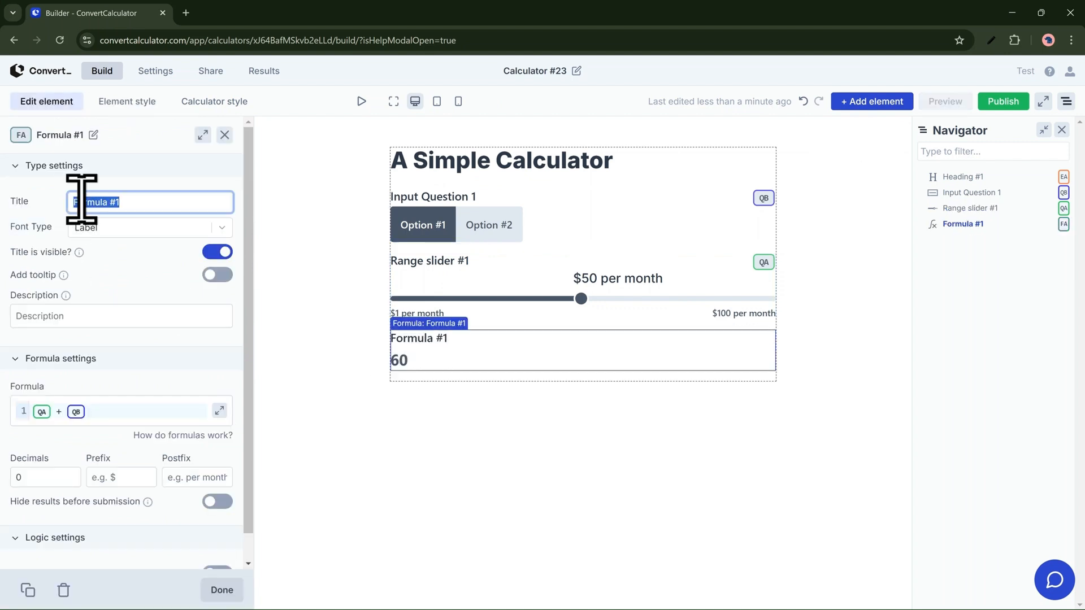
{"action": "type", "text": "Total Cost"}
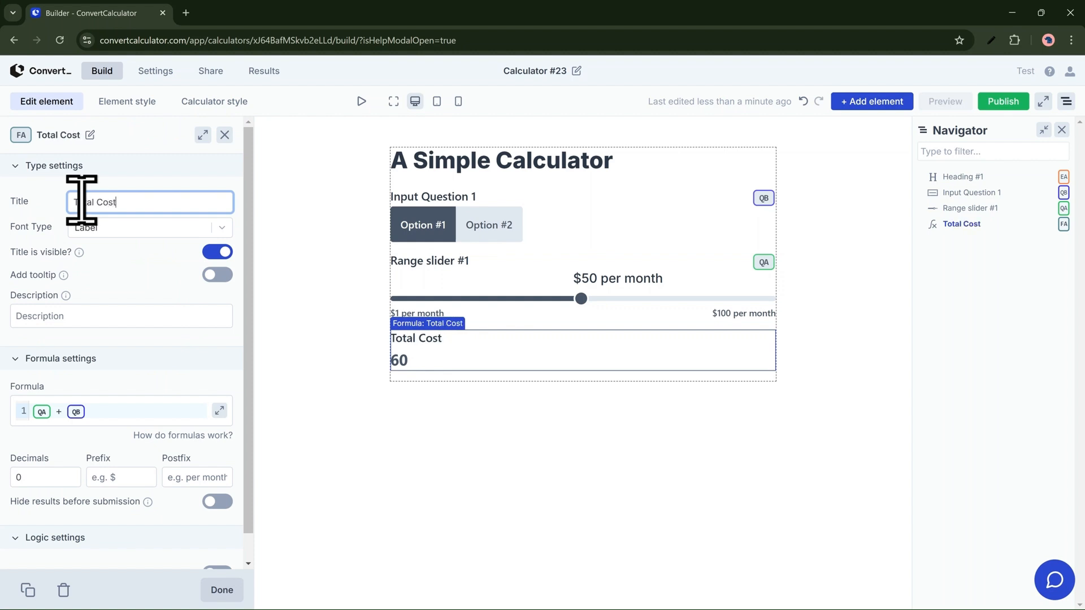
Step: Replace the Total Cost formula with QB+QA*2 in the expanded formula builder and close the builder
{"action": "left_click", "coordinate": [219, 411]}
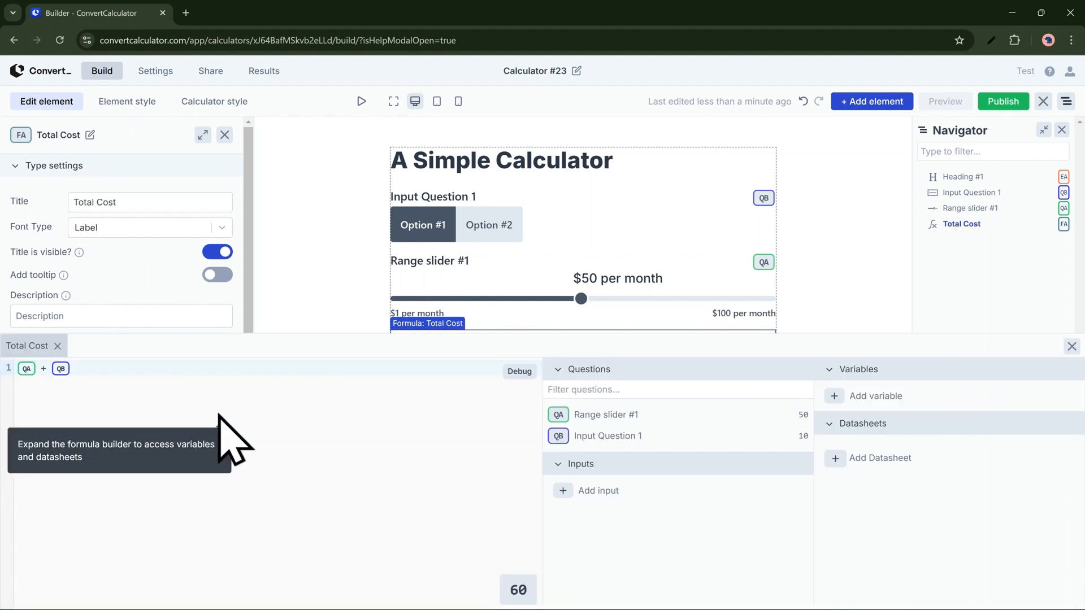
{"action": "left_click", "coordinate": [195, 369]}
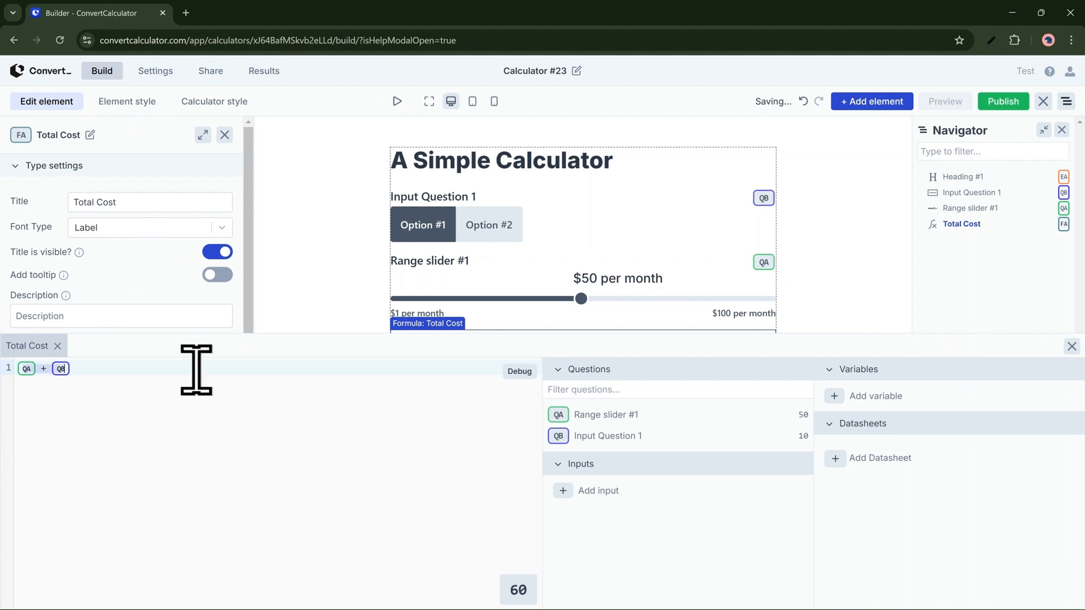
{"action": "key", "text": "ctrl+a"}
{"action": "key", "text": "BackSpace"}
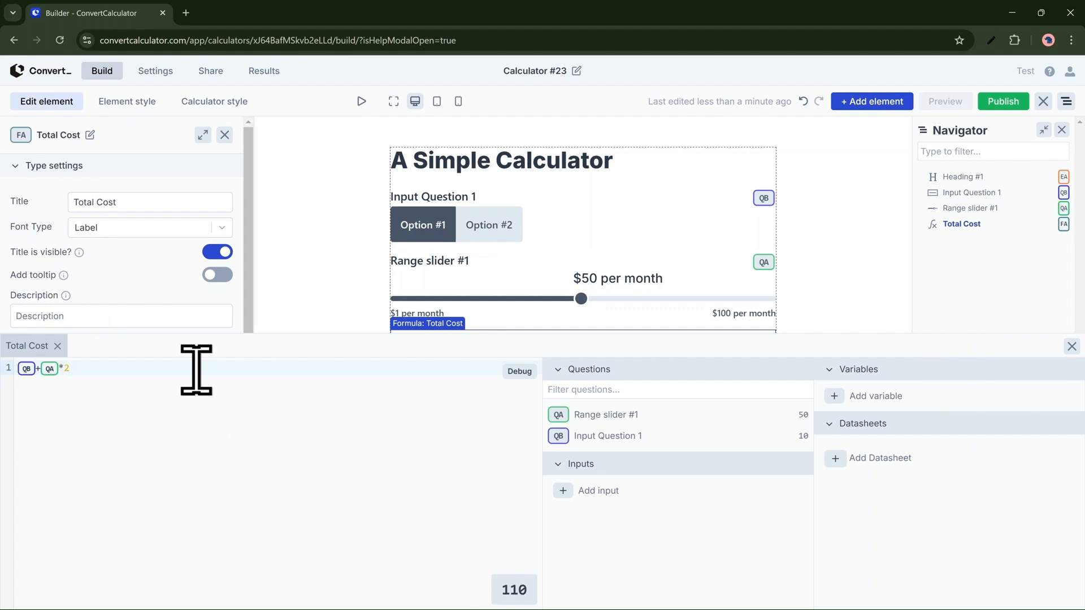
{"action": "left_click", "coordinate": [1071, 346]}
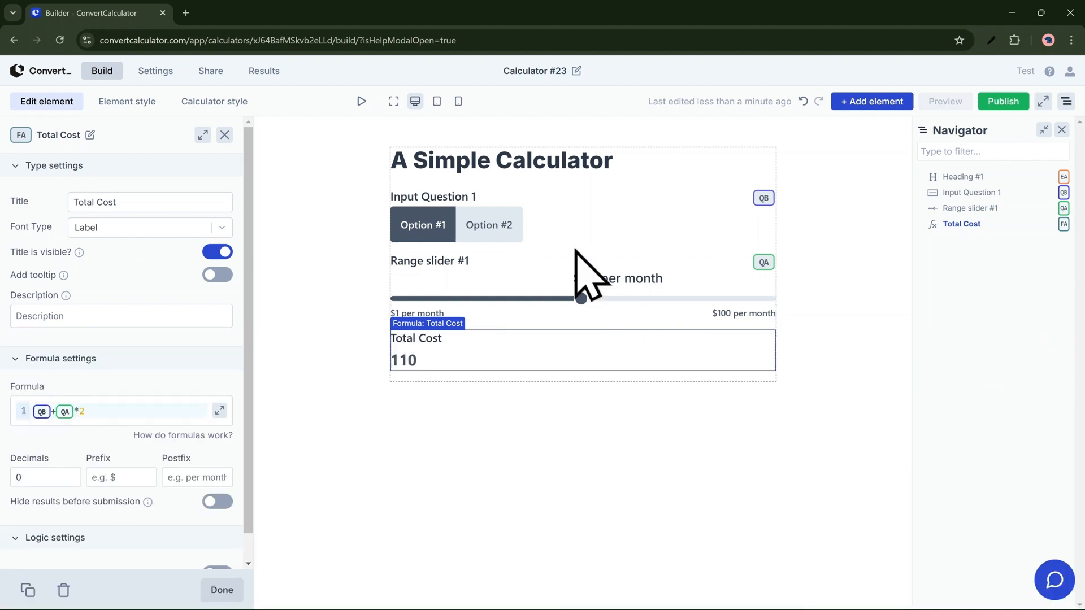
Step: Set the prefix of the Total Cost result to "$"
{"action": "left_click", "coordinate": [136, 476]}
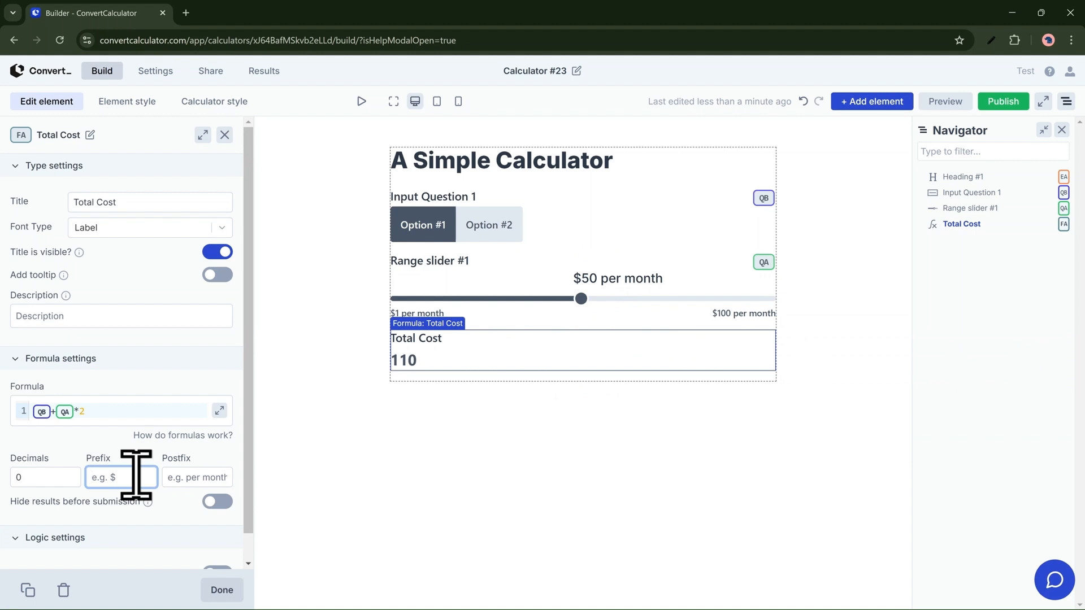
{"action": "type", "text": "$"}
{"action": "left_click", "coordinate": [409, 475]}
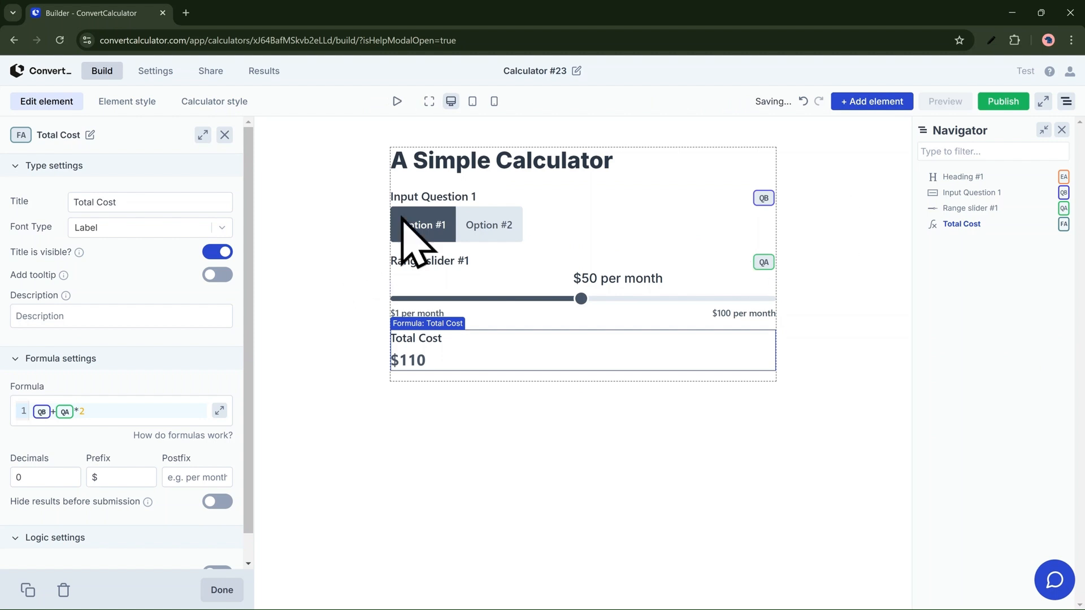
Step: Add an email element from the advanced questions directly below the Total Cost result
{"action": "left_click", "coordinate": [883, 105]}
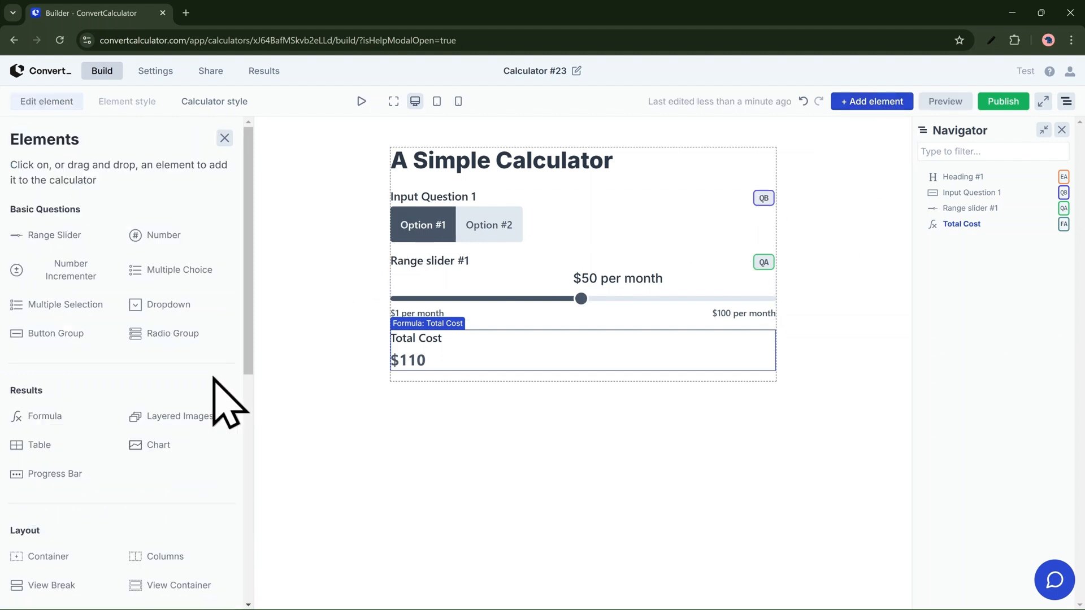
{"action": "scroll", "coordinate": [85, 509], "scroll_direction": "down", "scroll_amount": 6}
{"action": "scroll", "coordinate": [81, 501], "scroll_direction": "down", "scroll_amount": 3}
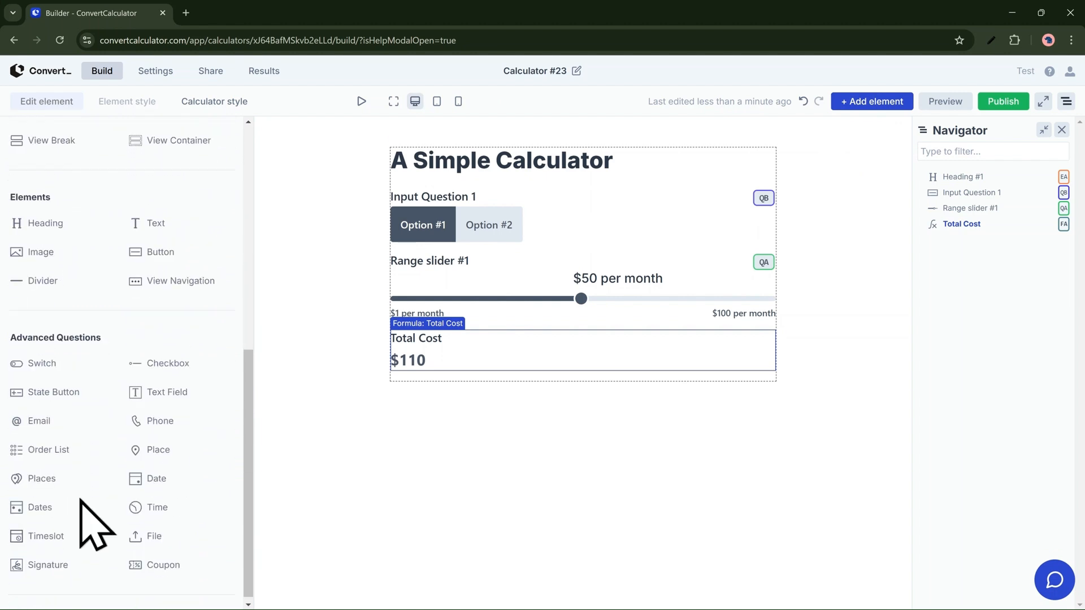
{"action": "left_click_drag", "start_coordinate": [44, 424], "coordinate": [474, 377]}
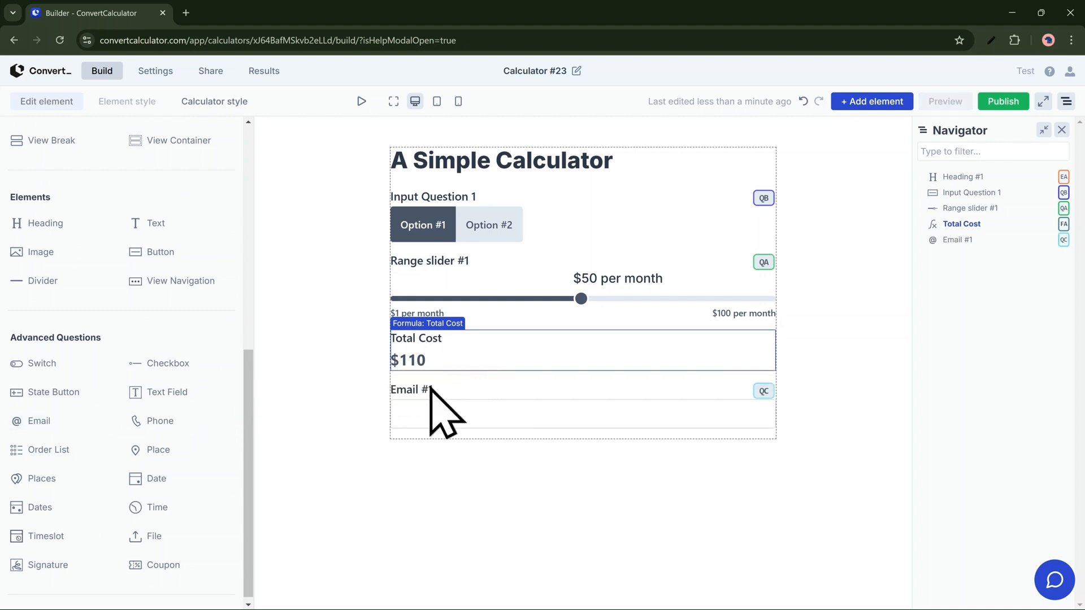
Step: Change the new email element's title to "What's your email?"
{"action": "left_click", "coordinate": [419, 397]}
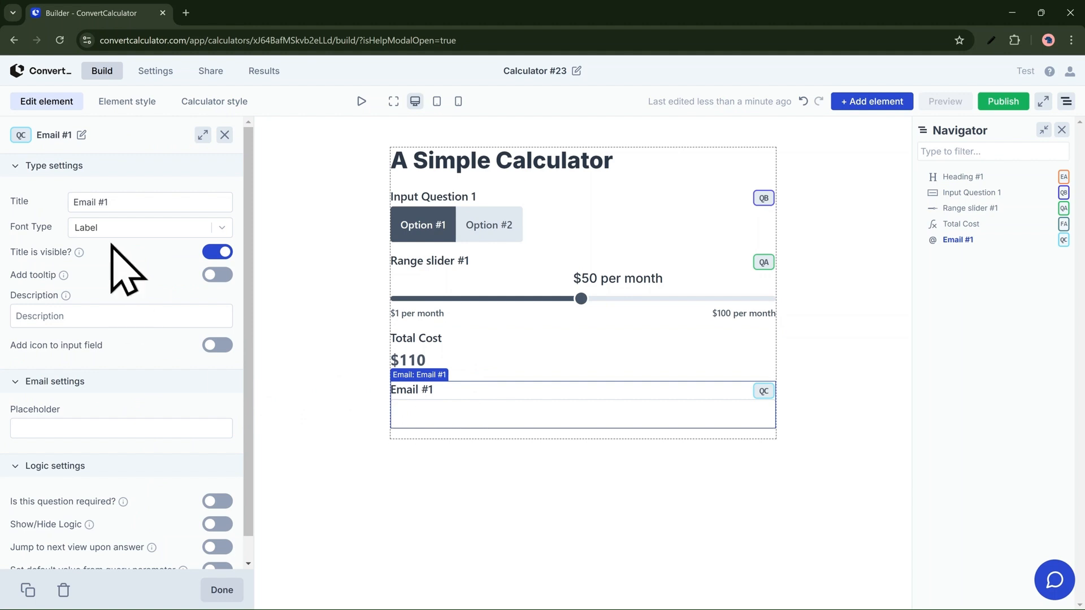
{"action": "double_click", "coordinate": [115, 195]}
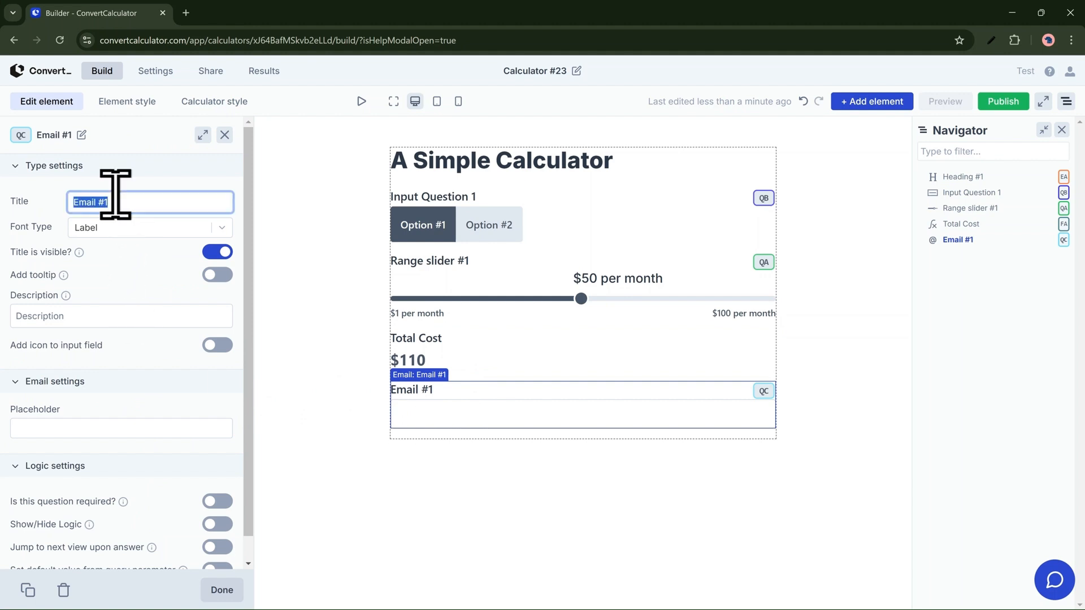
{"action": "type", "text": "What's your e"}
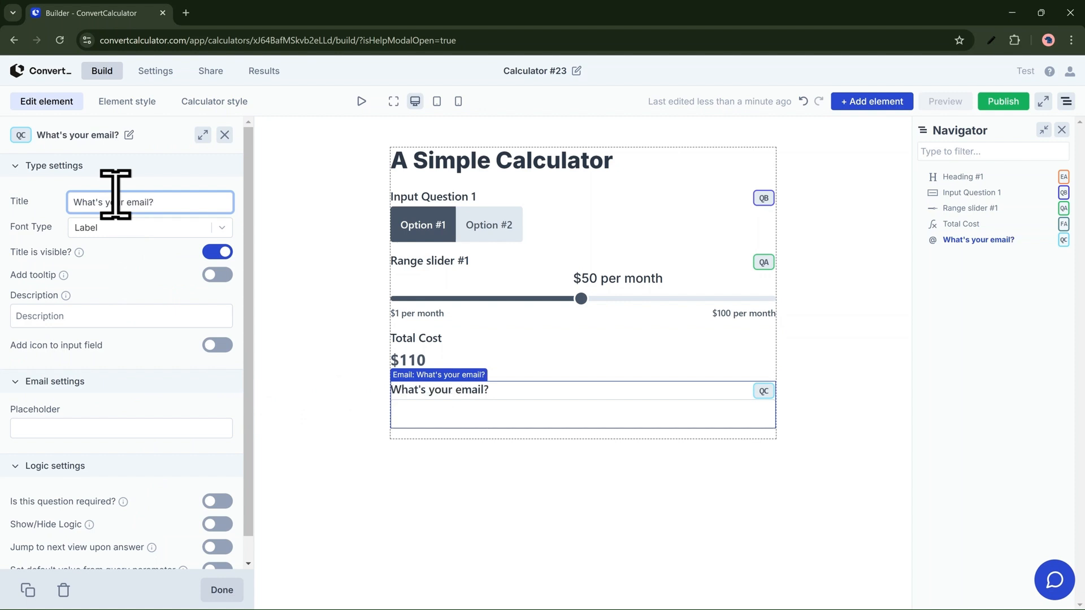
{"action": "left_click", "coordinate": [317, 267]}
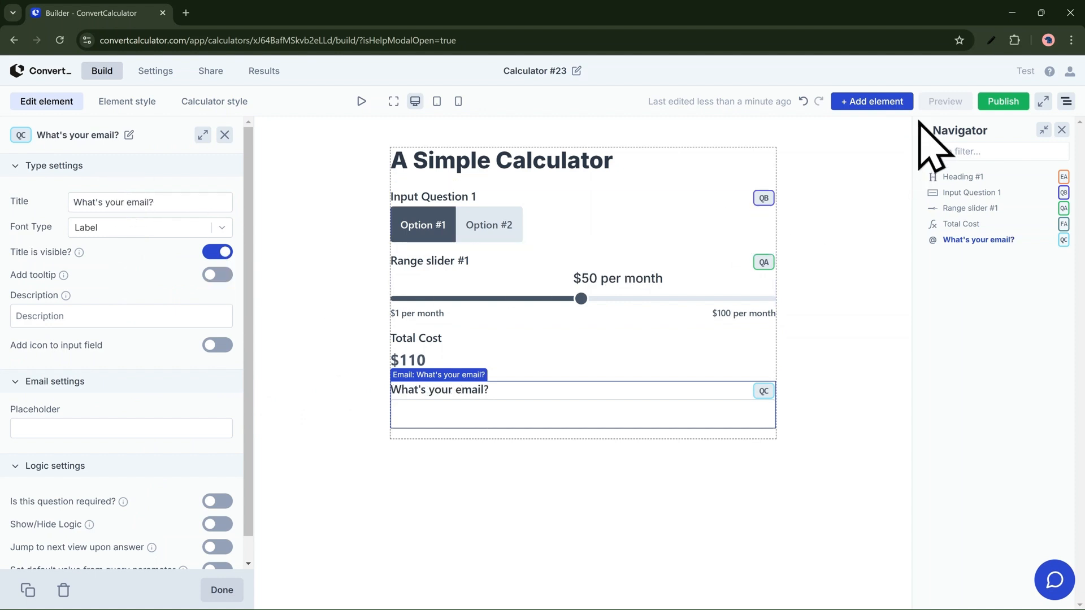
Step: Add a button element below the email question at the end of the form
{"action": "left_click", "coordinate": [882, 105]}
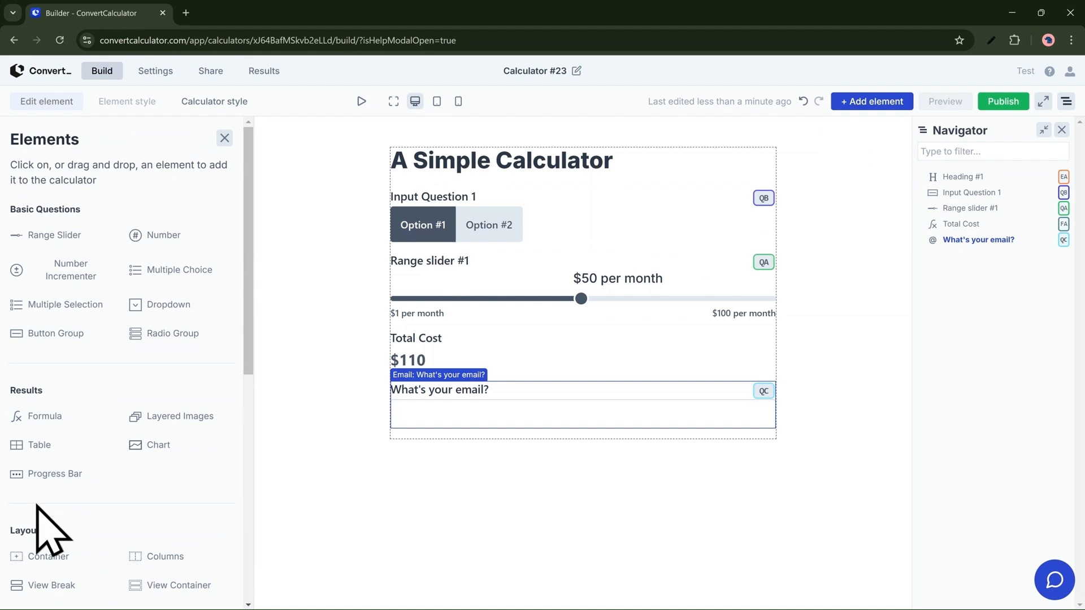
{"action": "scroll", "coordinate": [33, 500], "scroll_direction": "down", "scroll_amount": 5}
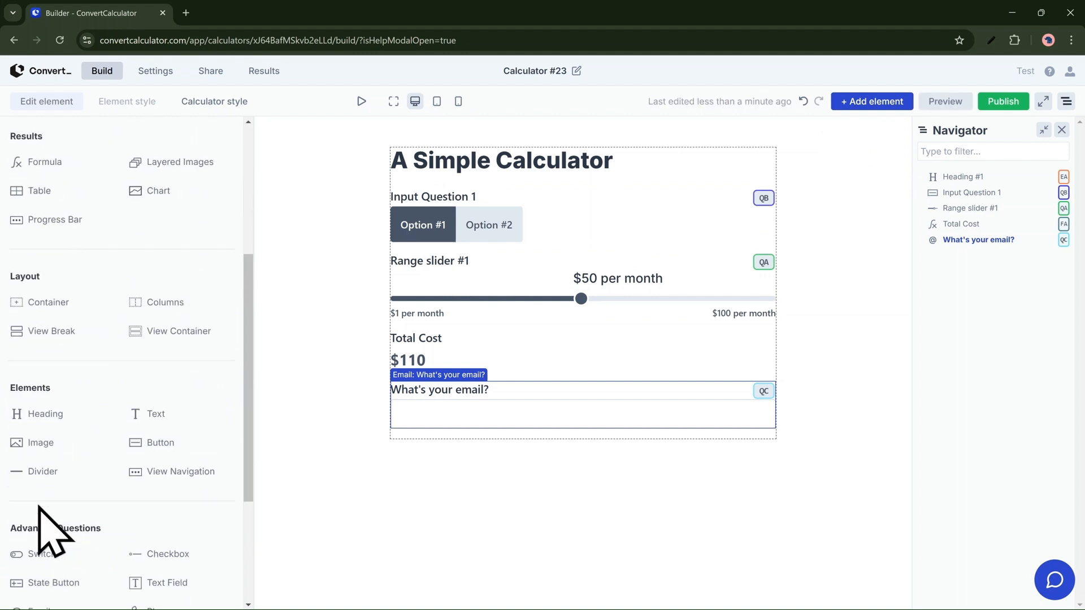
{"action": "scroll", "coordinate": [39, 508], "scroll_direction": "down", "scroll_amount": 4}
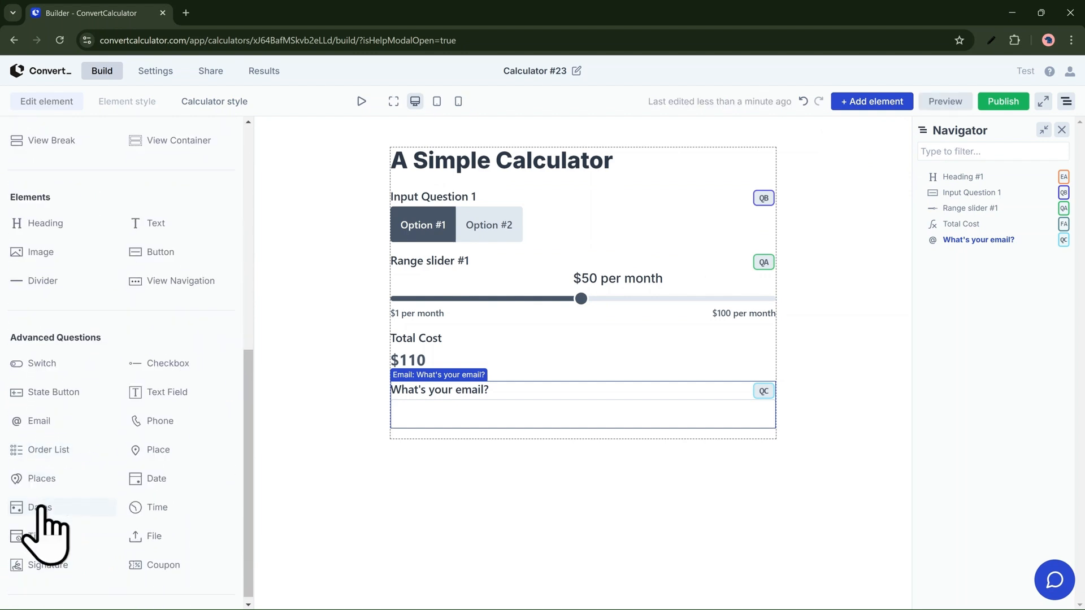
{"action": "scroll", "coordinate": [96, 531], "scroll_direction": "up", "scroll_amount": 4}
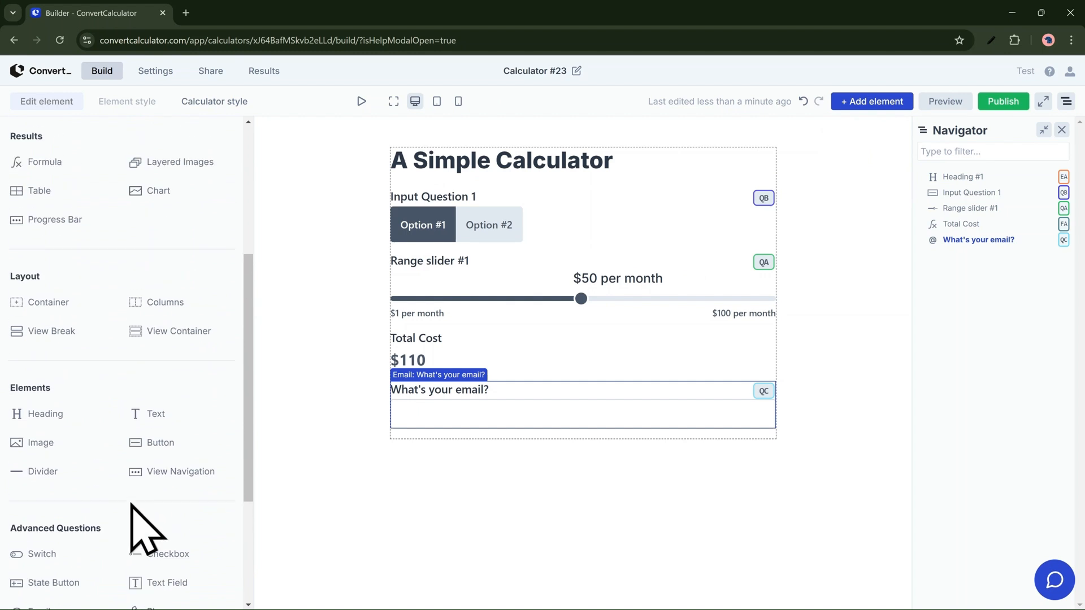
{"action": "left_click_drag", "start_coordinate": [152, 443], "coordinate": [451, 433]}
Step: Change the text of the new button to "Submit"
{"action": "left_click", "coordinate": [412, 446]}
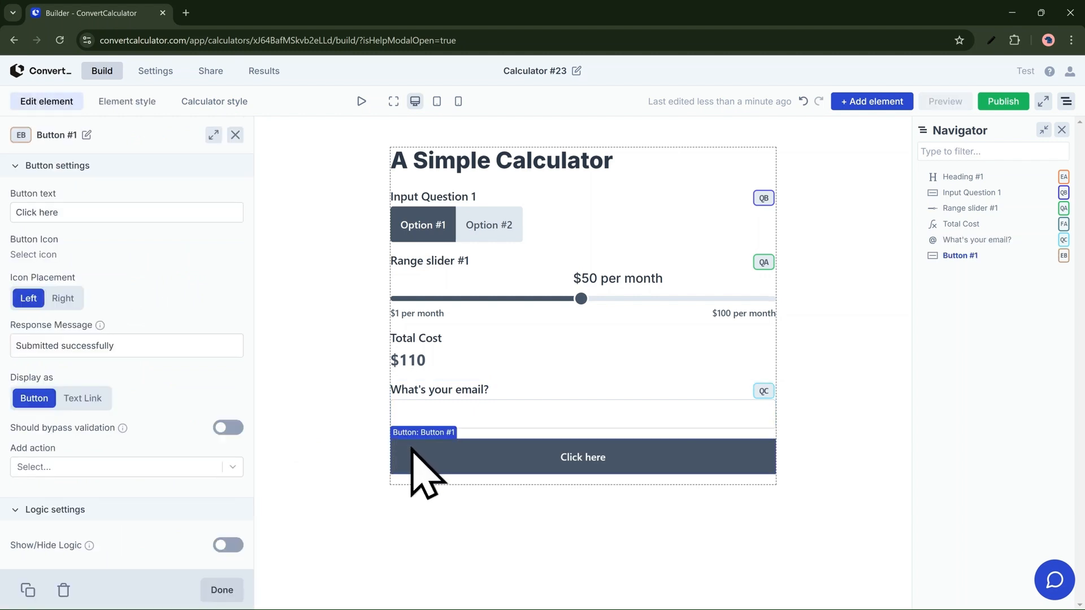
{"action": "left_click", "coordinate": [31, 207]}
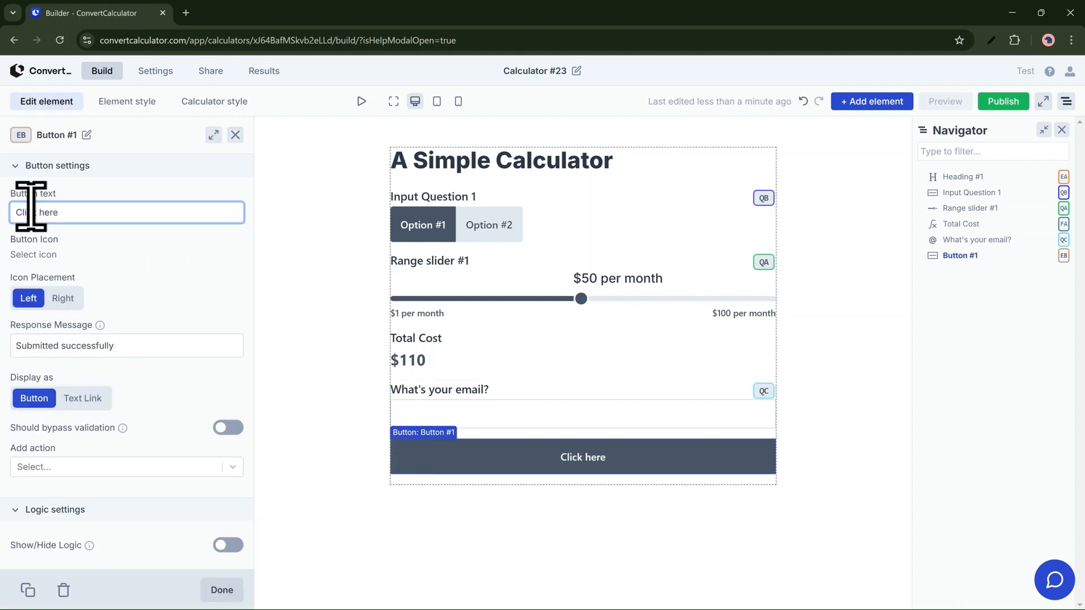
{"action": "type", "text": "Submit"}
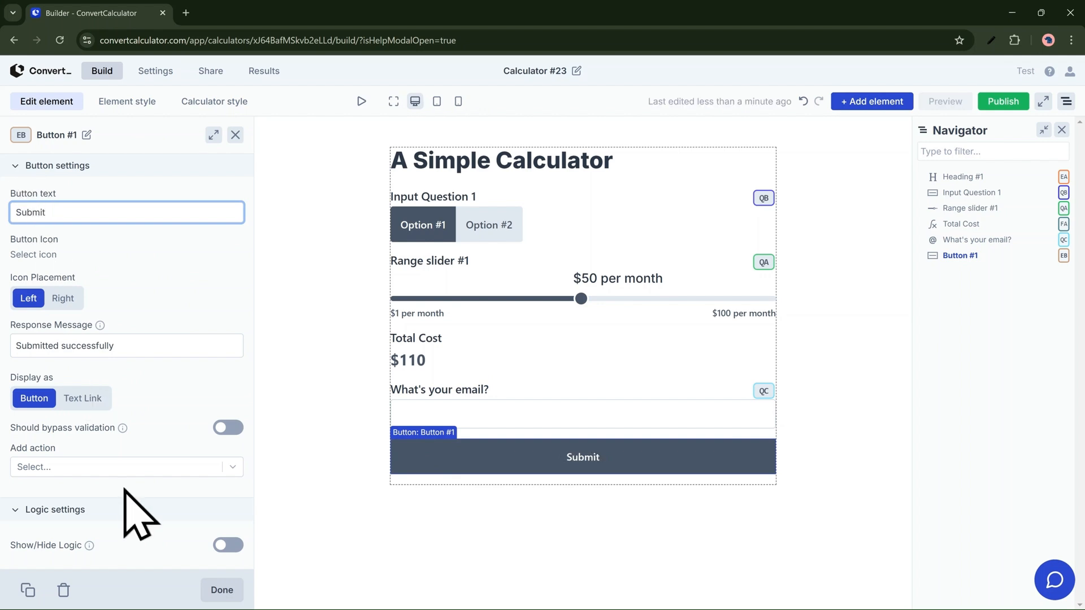
Step: Review the available actions for the Submit button, add the Link to External Page action, and close its settings without entering a URL
{"action": "left_click", "coordinate": [136, 472]}
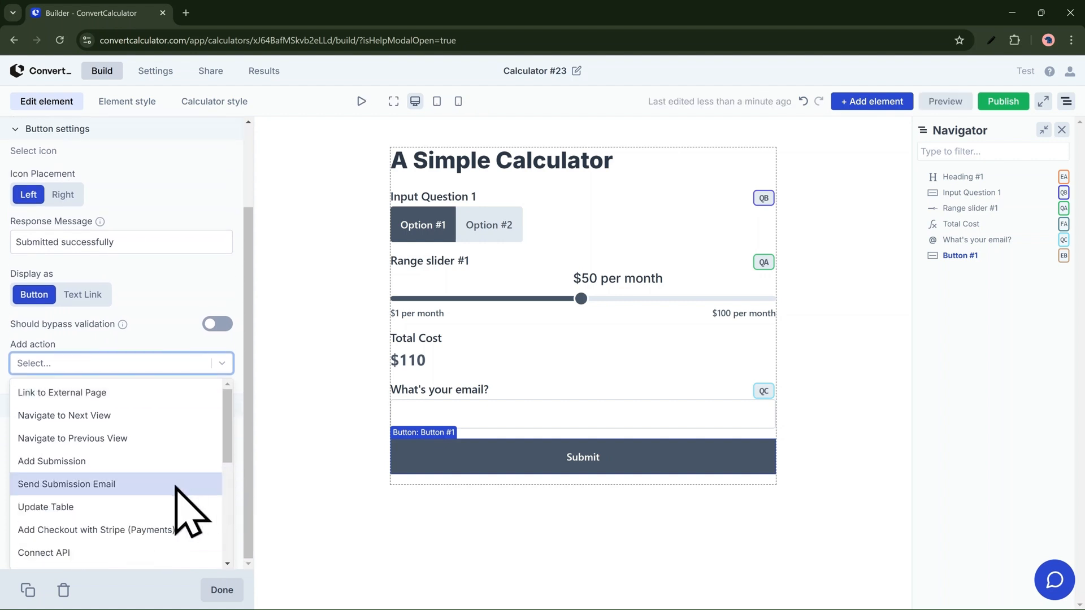
{"action": "scroll", "coordinate": [180, 467], "scroll_direction": "down", "scroll_amount": 1}
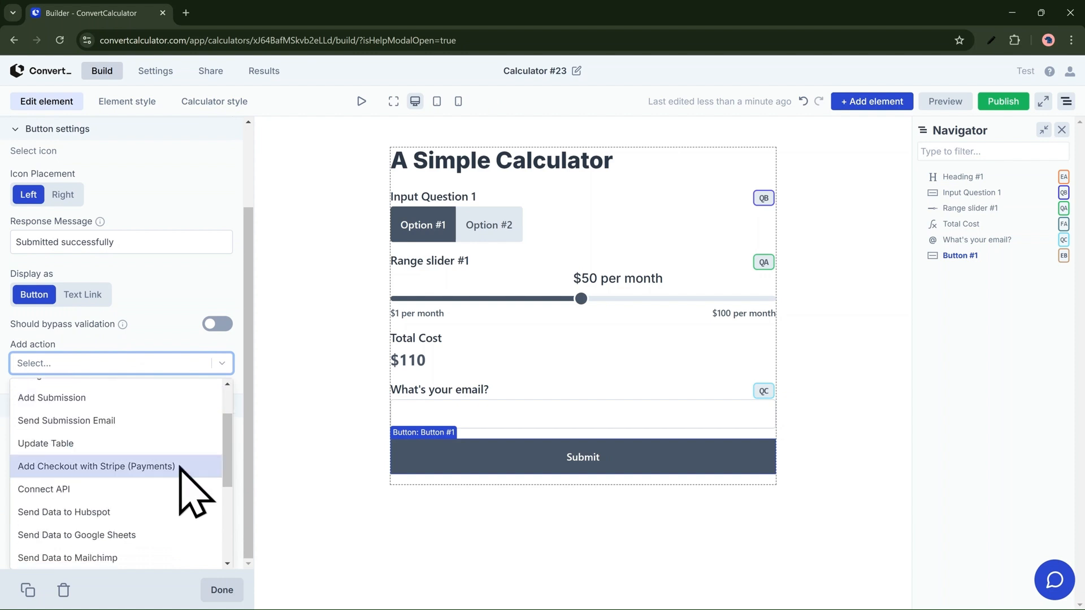
{"action": "scroll", "coordinate": [178, 469], "scroll_direction": "down", "scroll_amount": 1}
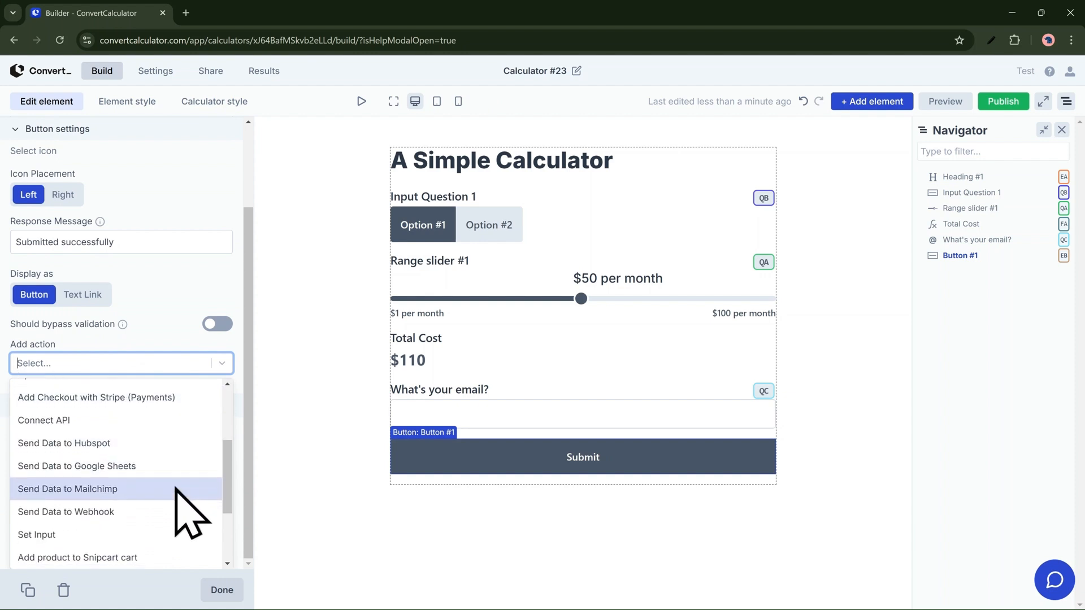
{"action": "scroll", "coordinate": [176, 498], "scroll_direction": "down", "scroll_amount": 1}
{"action": "scroll", "coordinate": [180, 518], "scroll_direction": "down", "scroll_amount": 1}
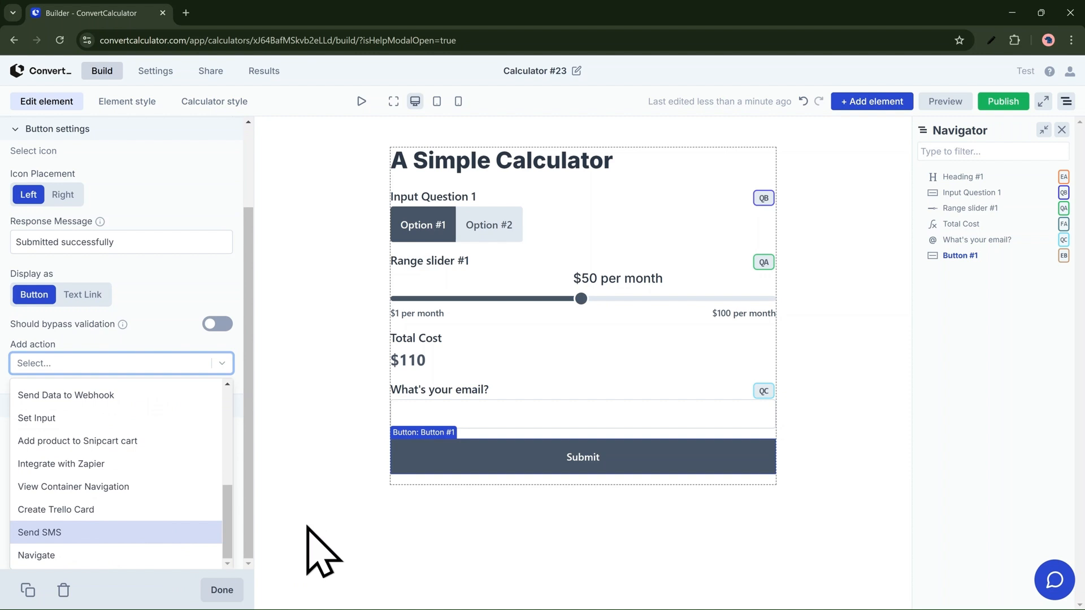
{"action": "scroll", "coordinate": [133, 522], "scroll_direction": "up", "scroll_amount": 5}
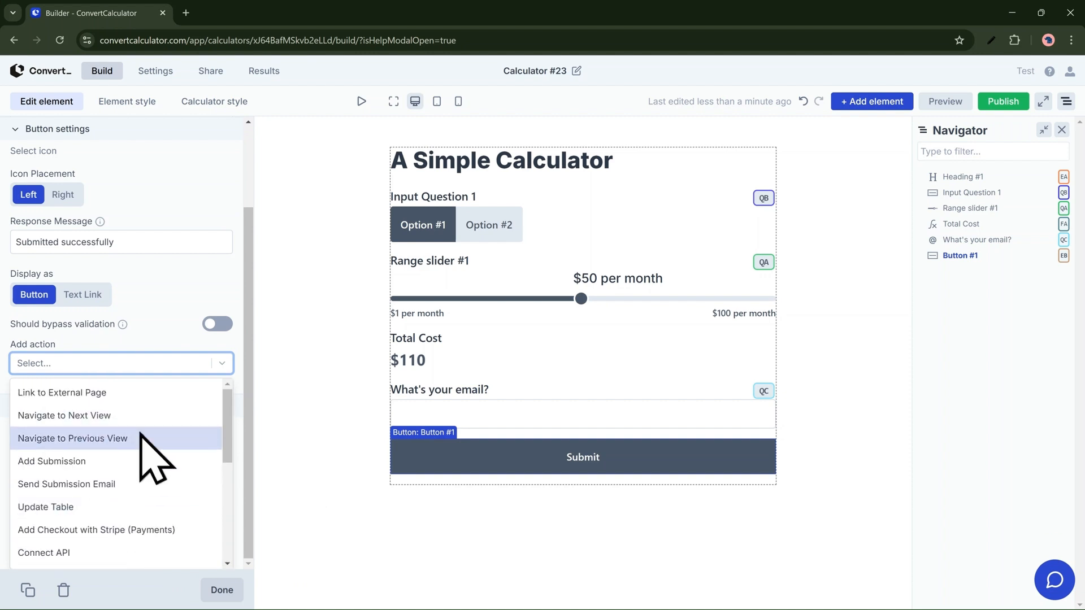
{"action": "left_click", "coordinate": [145, 395]}
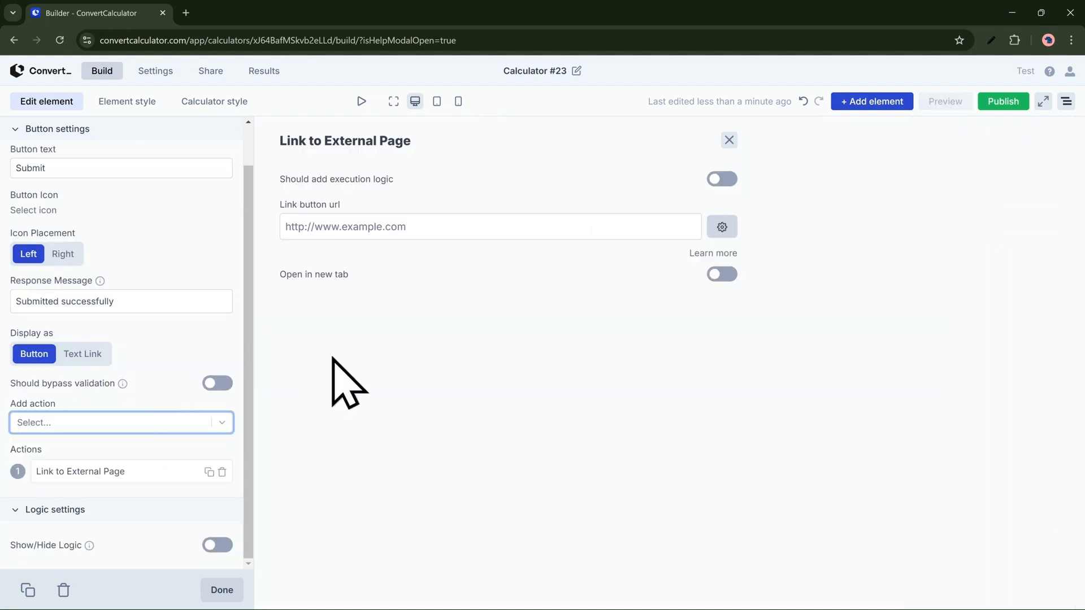
{"action": "left_click", "coordinate": [729, 141]}
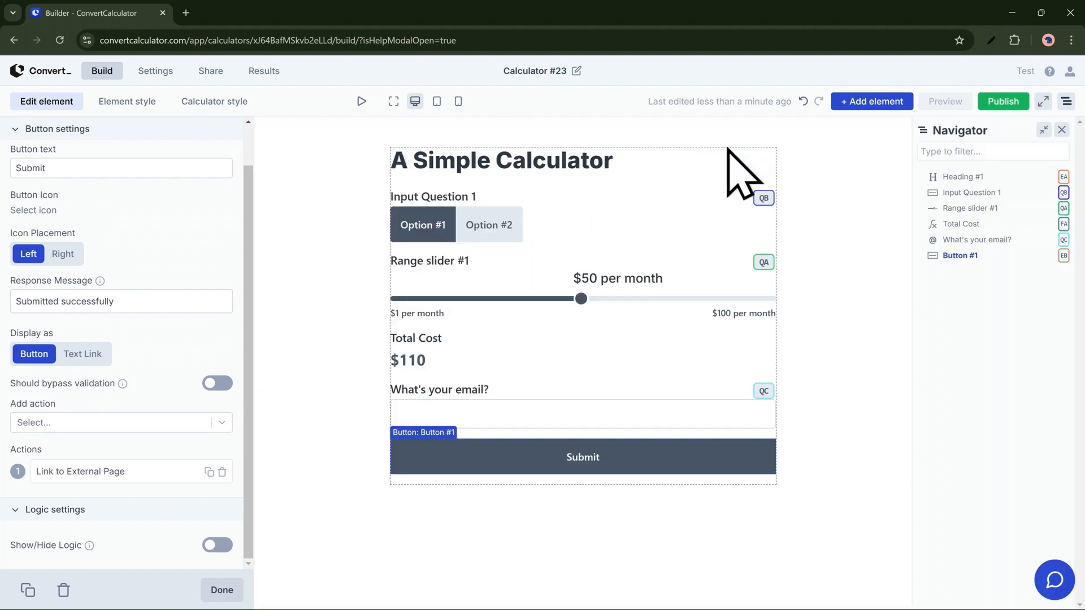
Step: Preview the calculator, move the range slider to $52 per month, and switch Input Question 1 to Option #2 and back to Option #1
{"action": "left_click", "coordinate": [945, 102]}
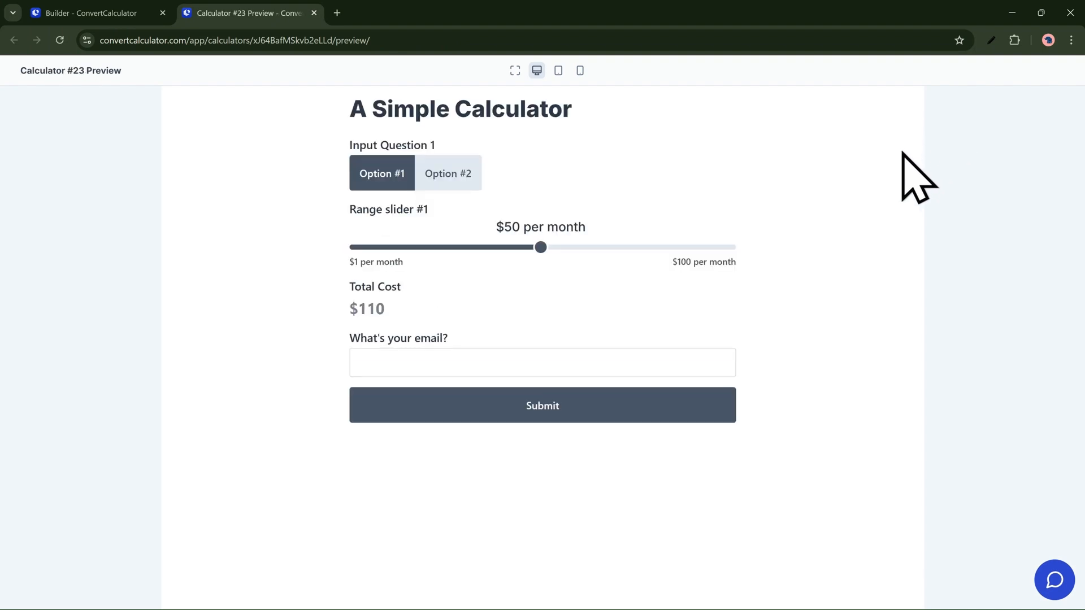
{"action": "mouse_move", "coordinate": [540, 247]}
{"action": "left_mouse_down"}
{"action": "mouse_move", "coordinate": [447, 247]}
{"action": "mouse_move", "coordinate": [548, 247]}
{"action": "left_mouse_up"}
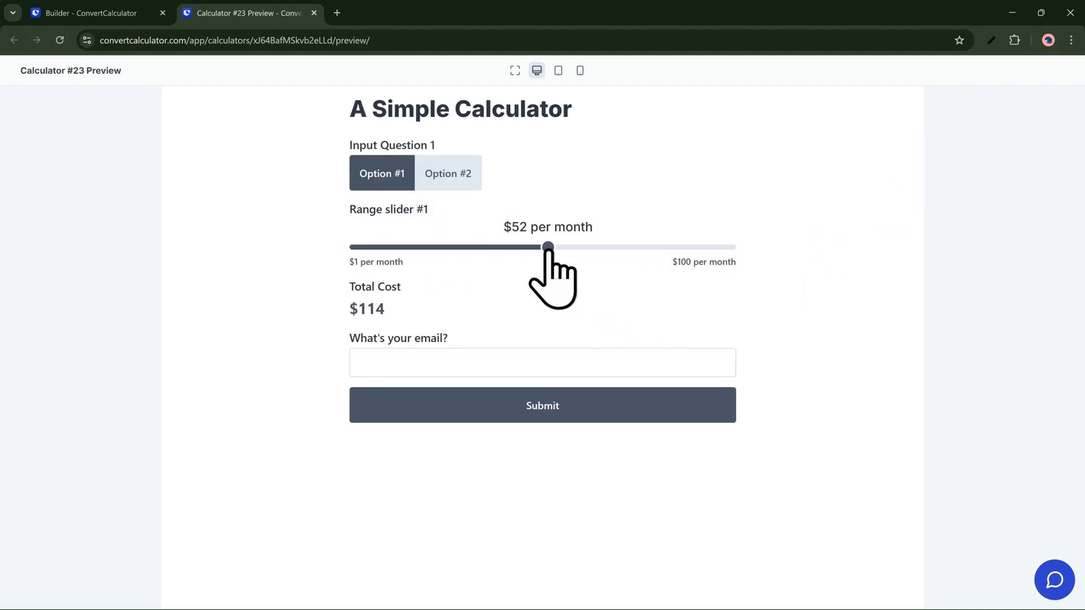
{"action": "left_click", "coordinate": [461, 180]}
{"action": "left_click", "coordinate": [393, 180]}
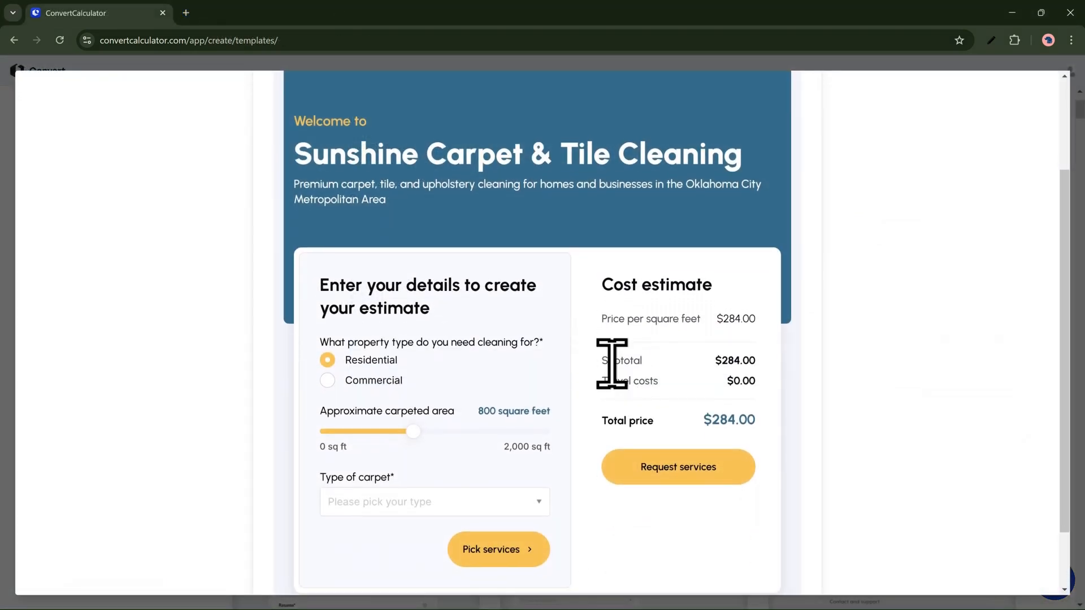
Step: Try the carpet cleaning template preview with a carpeted area of 1160 square feet and Berber as the type of carpet
{"action": "scroll", "coordinate": [612, 363], "scroll_direction": "down", "scroll_amount": 1}
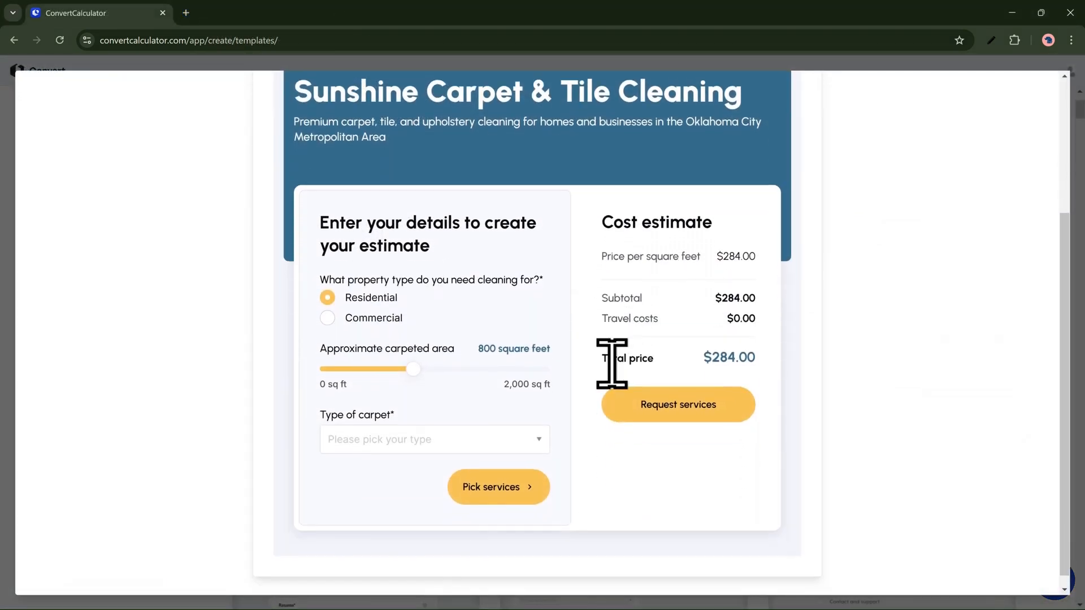
{"action": "left_click_drag", "start_coordinate": [413, 369], "coordinate": [453, 369]}
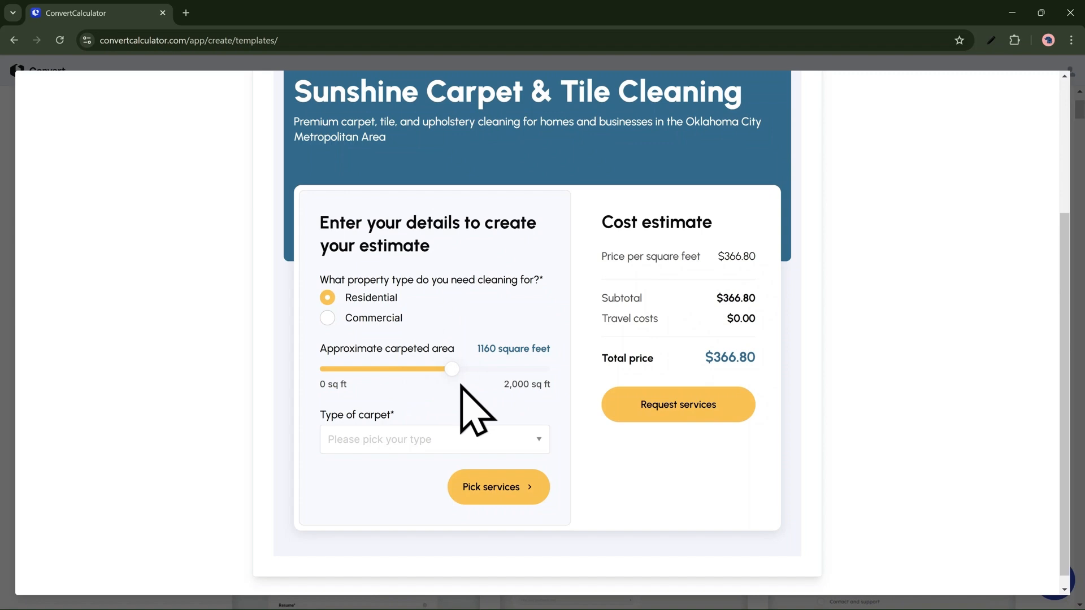
{"action": "left_click", "coordinate": [451, 440]}
{"action": "left_click", "coordinate": [417, 320]}
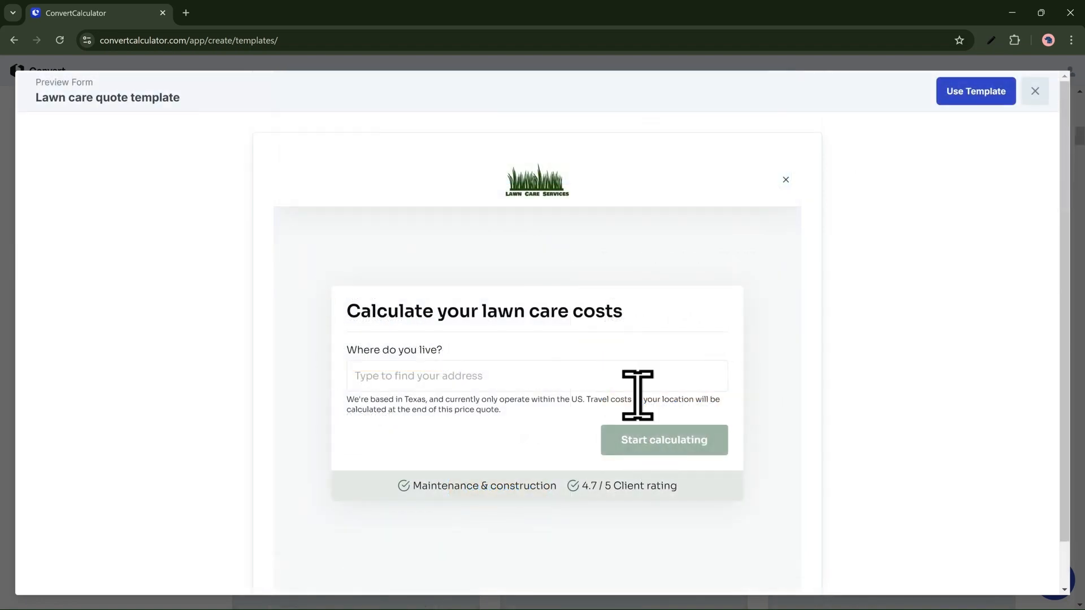
Step: In the lawn care quote template preview, search the location for "texas", pick the Texas de Brazil suggestion, and start calculating
{"action": "left_click", "coordinate": [620, 375]}
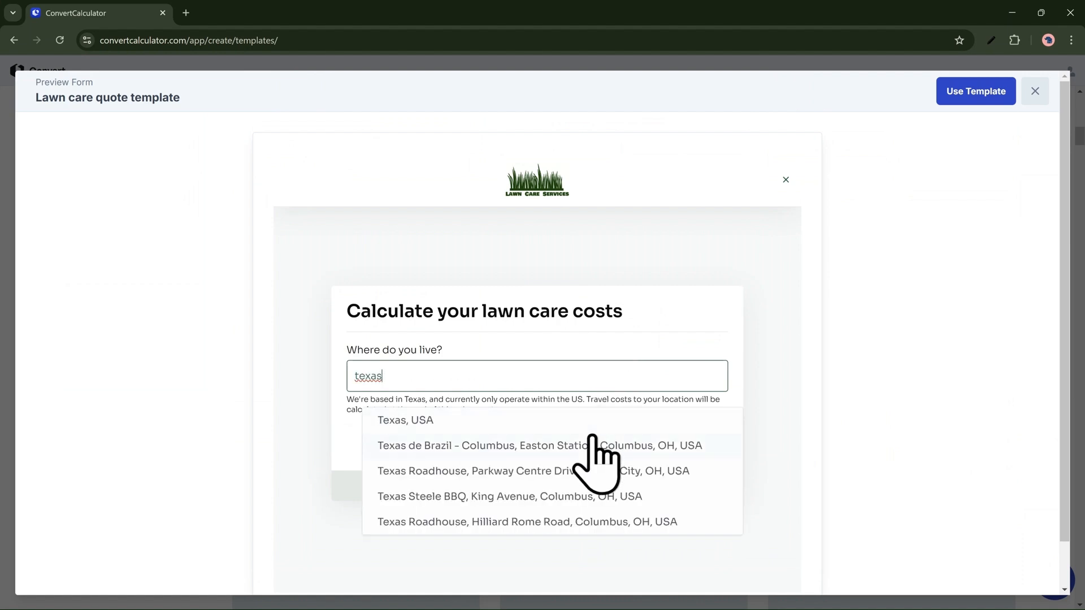
{"action": "left_click", "coordinate": [593, 440]}
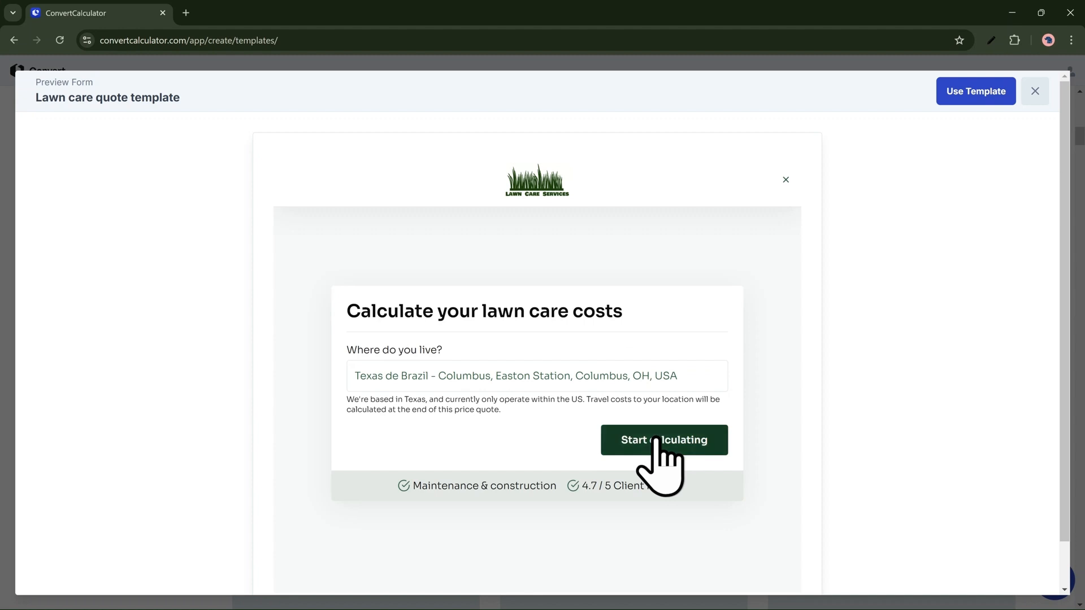
{"action": "left_click", "coordinate": [687, 436]}
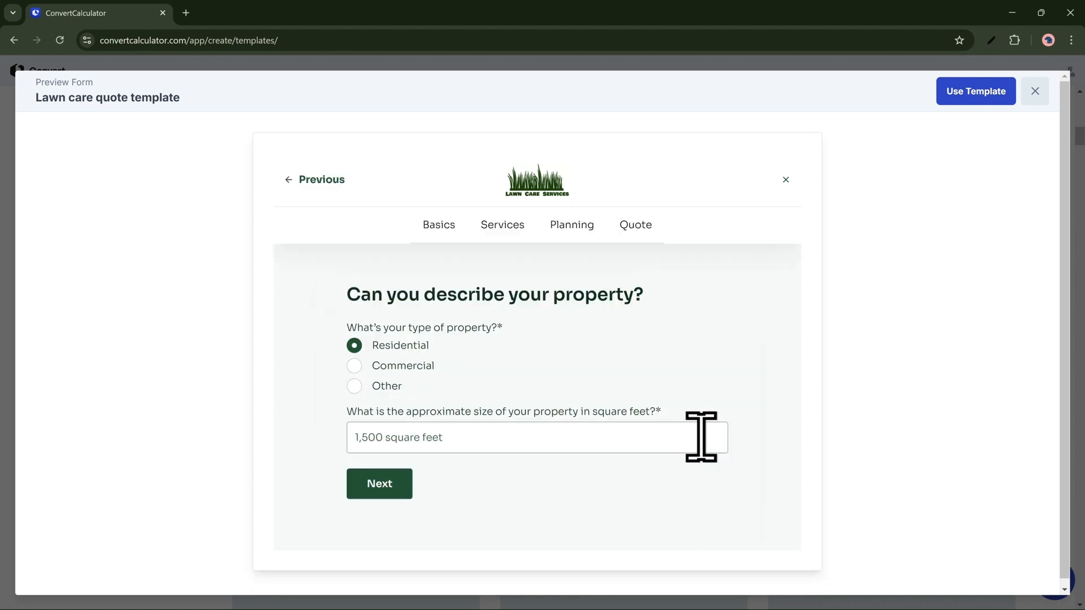
Step: Advance through the lawn care form's Basics questions with a Residential property and choose Fences as the lawn obstacle
{"action": "left_click", "coordinate": [405, 486]}
{"action": "left_click", "coordinate": [390, 405]}
{"action": "left_click", "coordinate": [394, 427]}
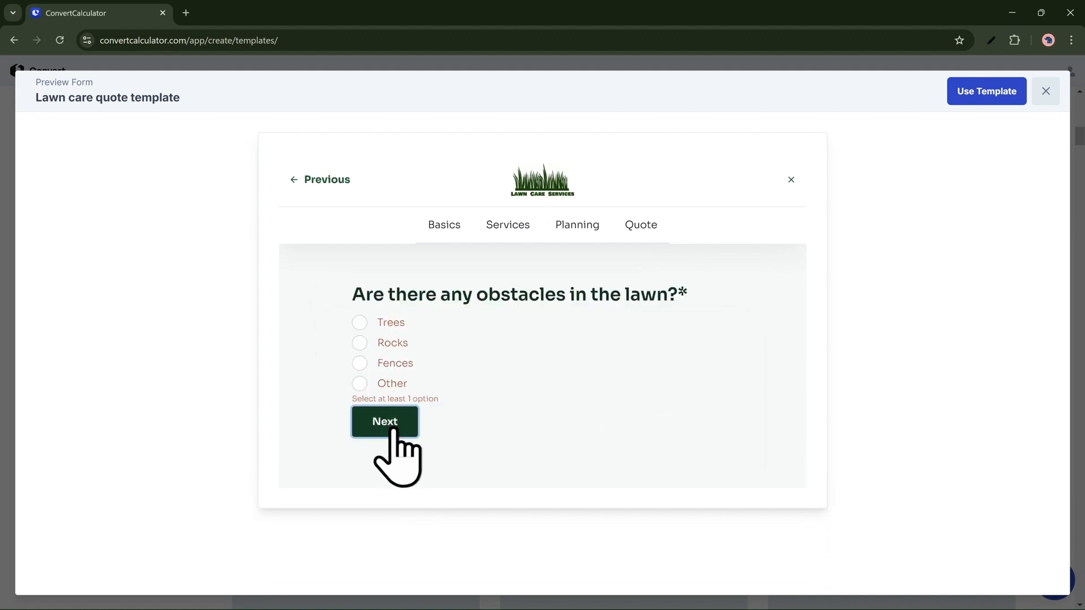
{"action": "left_click", "coordinate": [360, 364]}
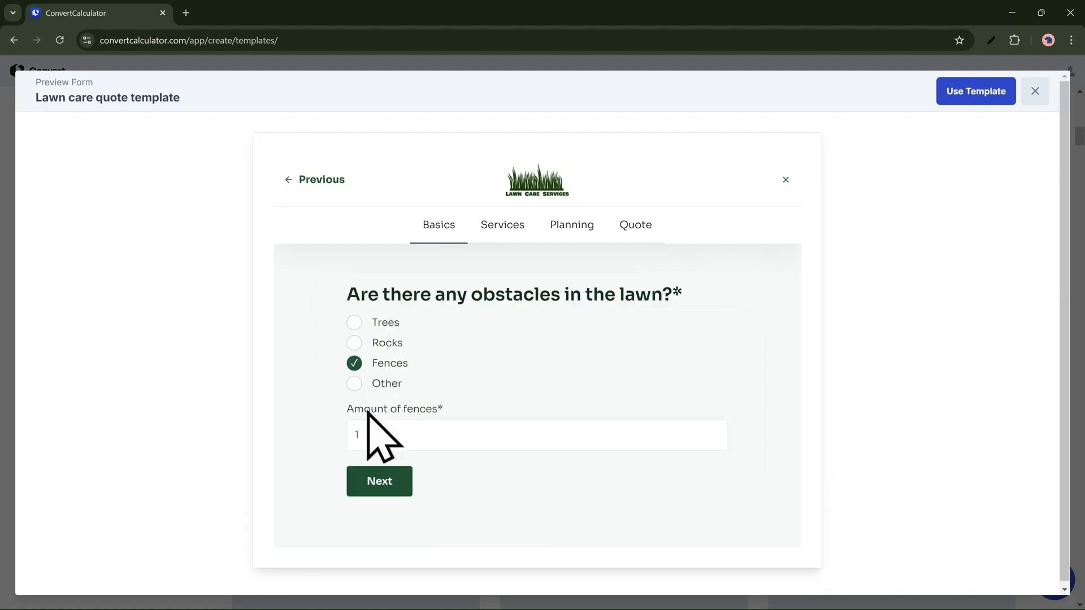
{"action": "left_click", "coordinate": [377, 482]}
Step: Choose Pest control as the needed service, keep the frequency at Once, and continue to the preferred service date
{"action": "left_click", "coordinate": [386, 392]}
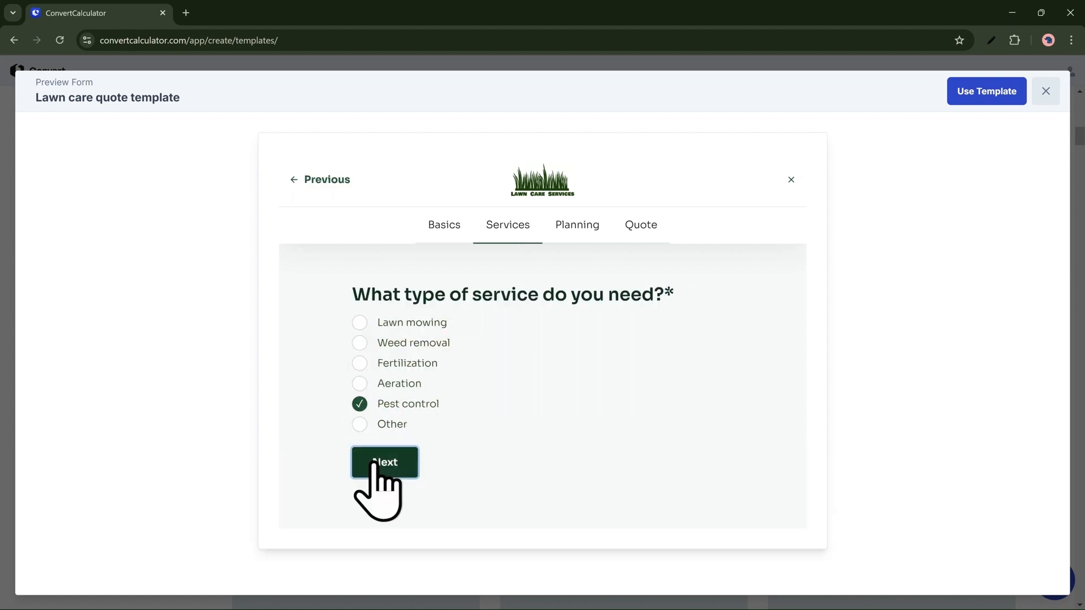
{"action": "left_click", "coordinate": [376, 463]}
{"action": "left_click", "coordinate": [382, 379]}
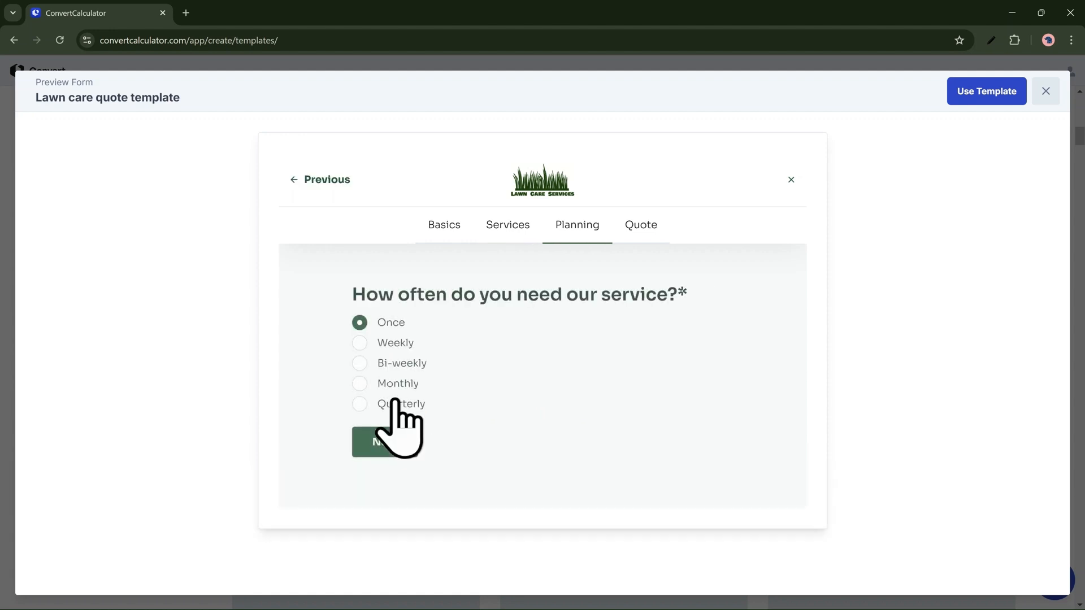
{"action": "left_click", "coordinate": [400, 441]}
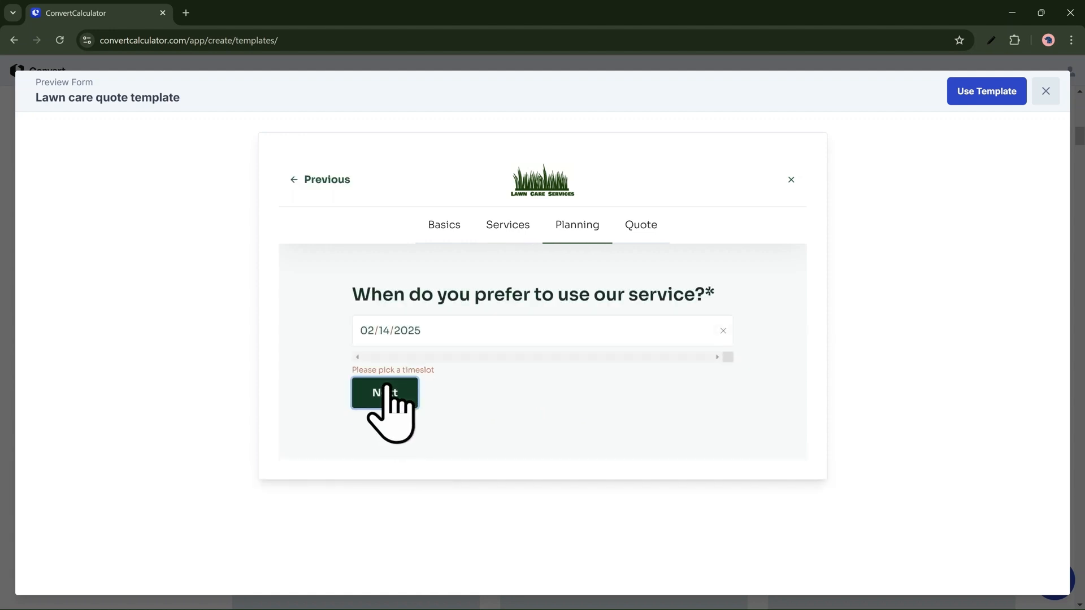
Step: Set the lawn care service date to 02/17/2025 with the 16:00 - 20:00 timeslot, then continue to the quote's cost breakdown
{"action": "left_click", "coordinate": [407, 331]}
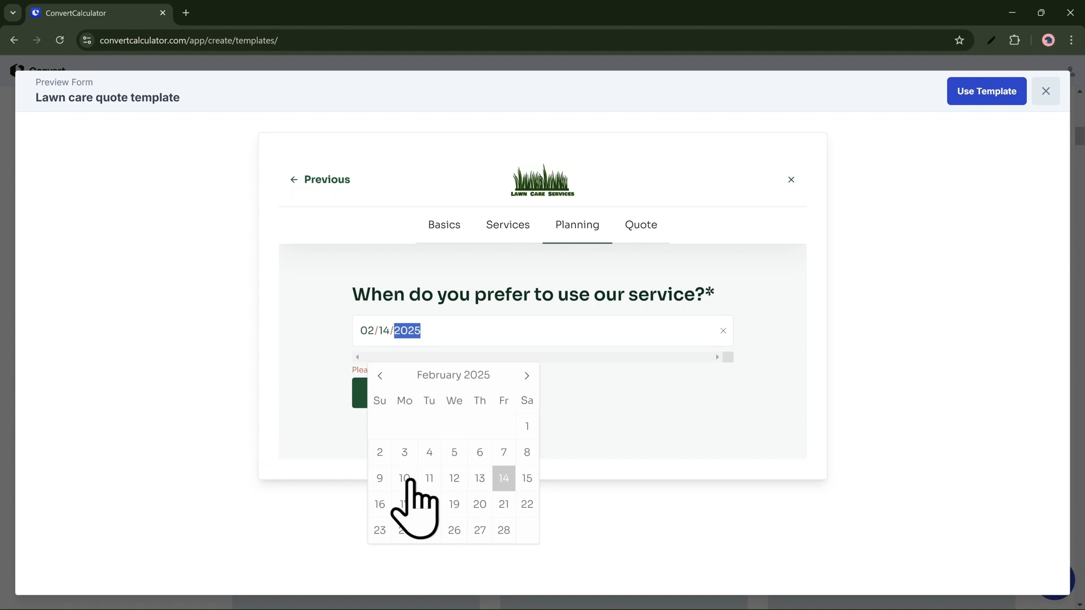
{"action": "left_click", "coordinate": [404, 505]}
{"action": "left_click", "coordinate": [388, 472]}
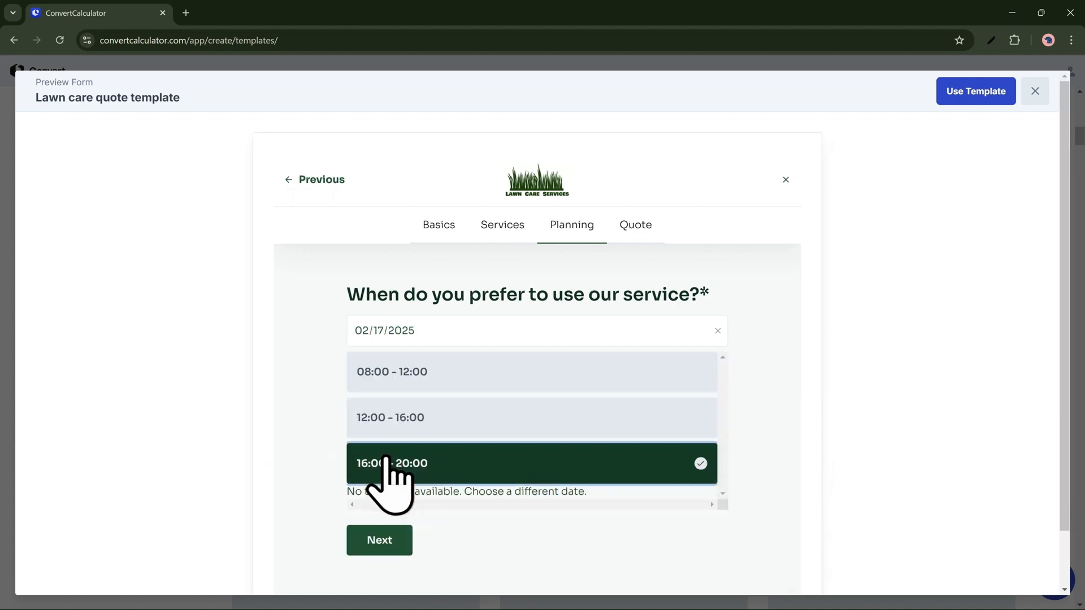
{"action": "left_click", "coordinate": [376, 541]}
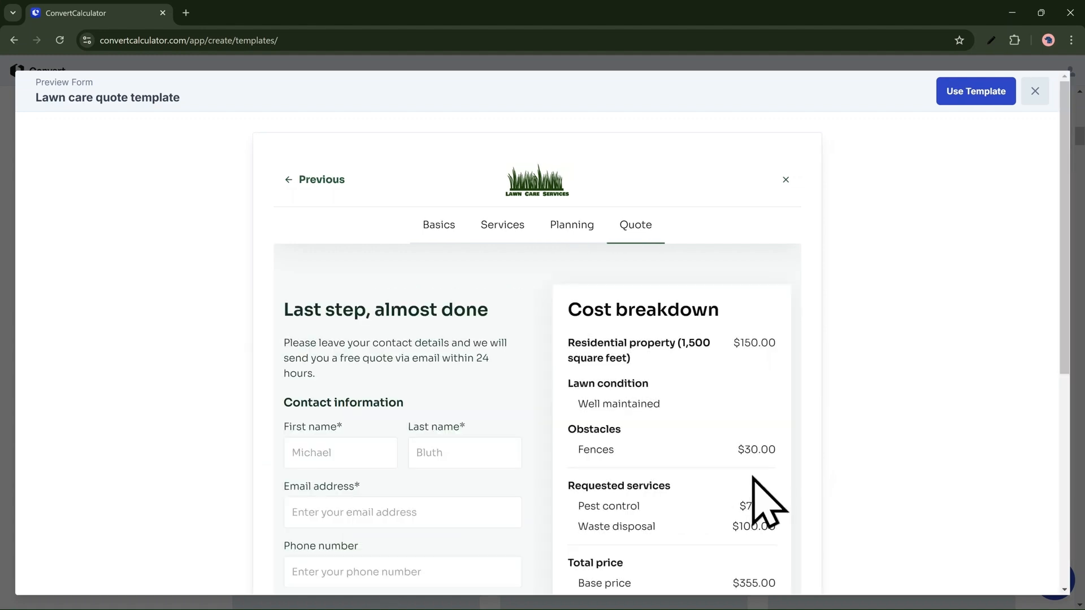
{"action": "scroll", "coordinate": [756, 477], "scroll_direction": "down", "scroll_amount": 1}
{"action": "scroll", "coordinate": [756, 477], "scroll_direction": "down", "scroll_amount": 3}
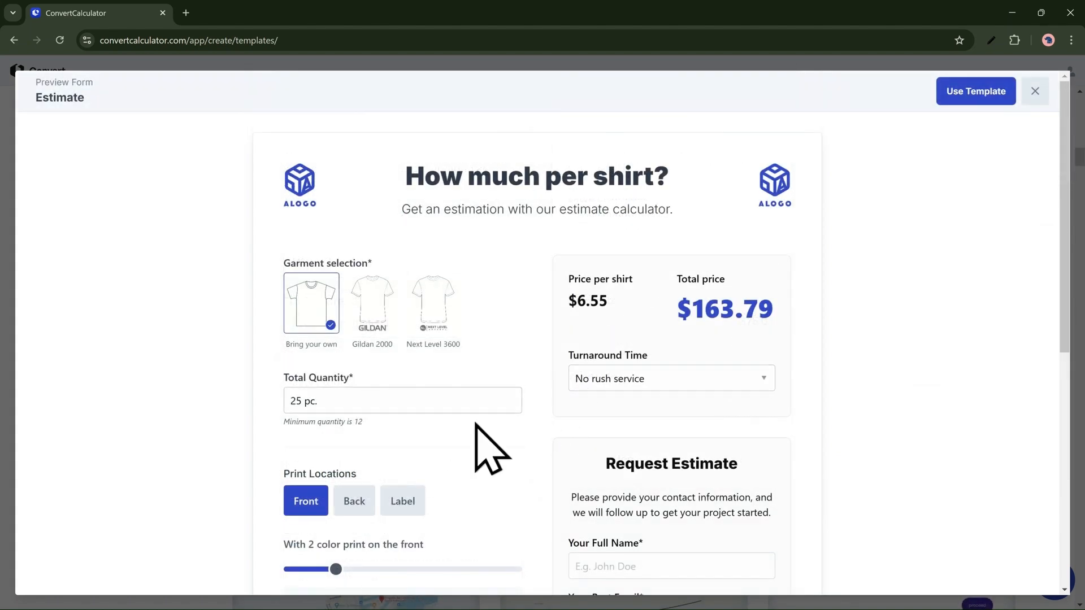
Step: Try the shirt Estimate template preview with a 4 color front print, the Next Level 3600 garment and a 2-3 business days turnaround
{"action": "scroll", "coordinate": [507, 409], "scroll_direction": "down", "scroll_amount": 1}
{"action": "scroll", "coordinate": [478, 447], "scroll_direction": "down", "scroll_amount": 2}
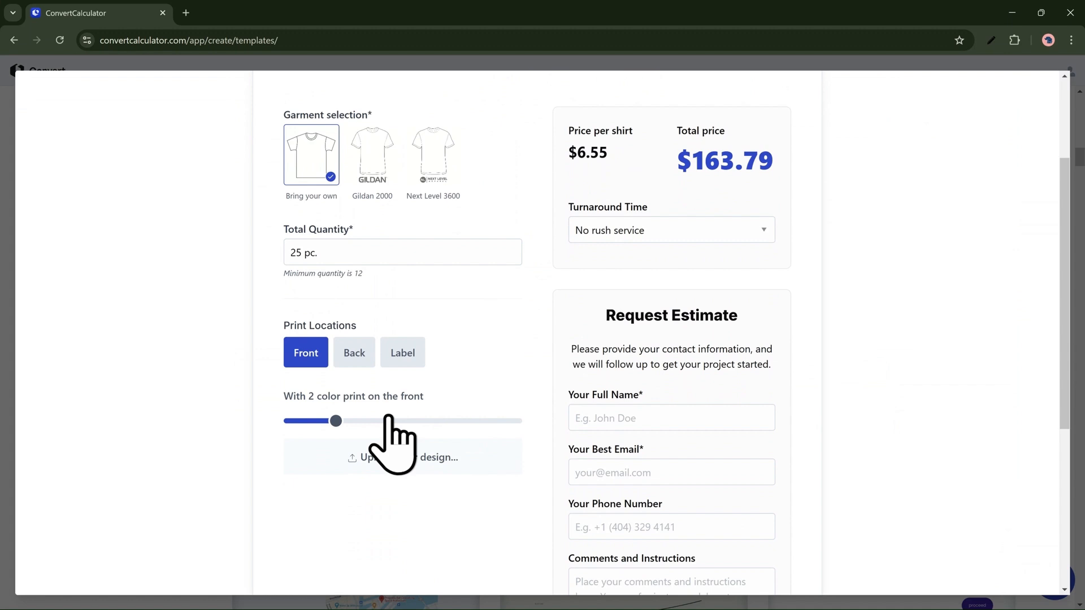
{"action": "left_click_drag", "start_coordinate": [337, 421], "coordinate": [427, 421]}
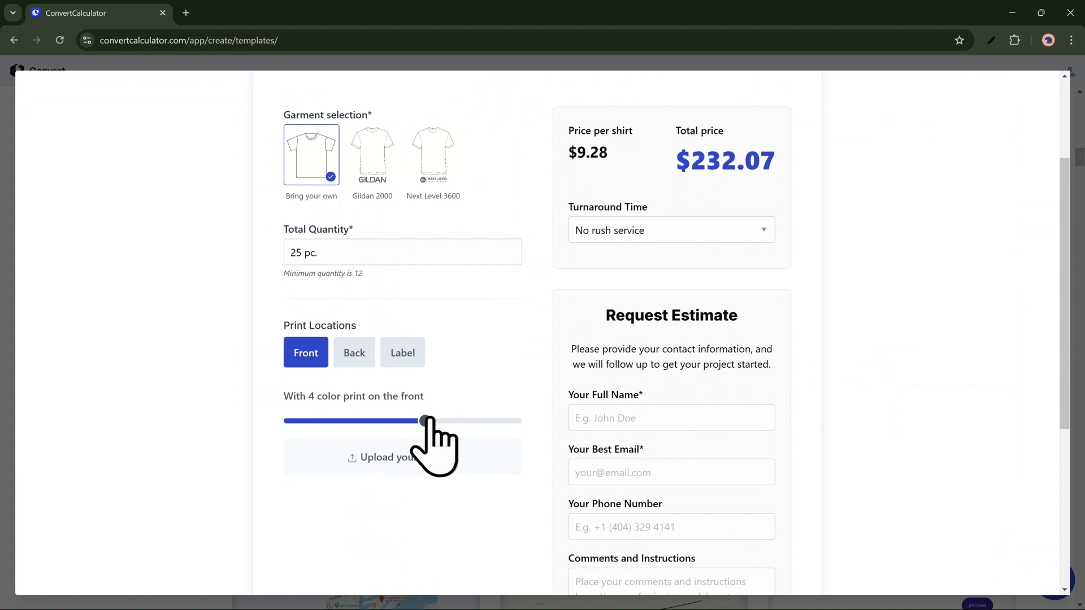
{"action": "left_click", "coordinate": [386, 177]}
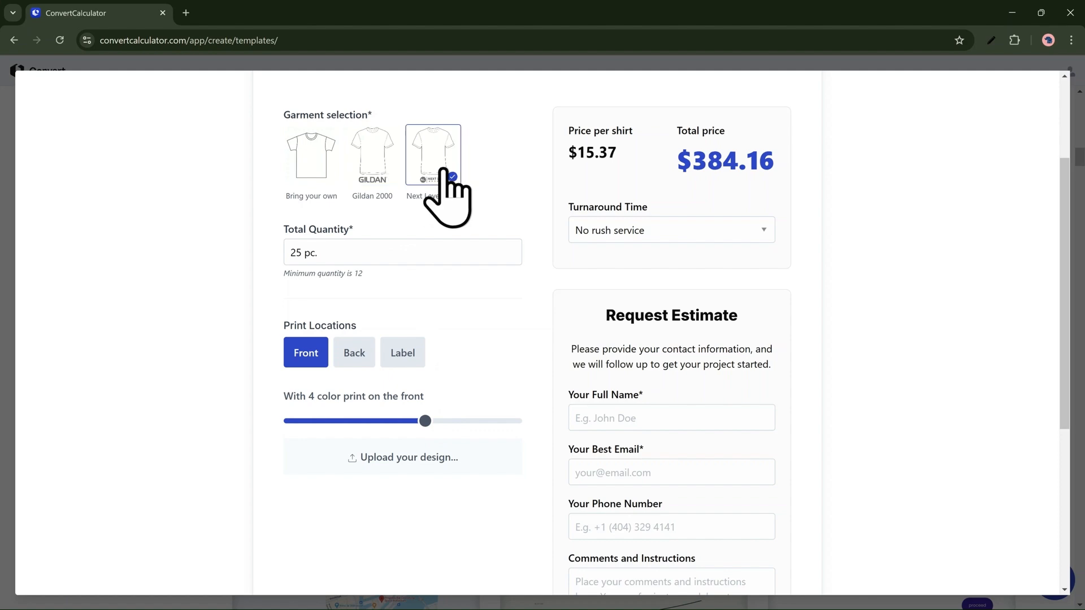
{"action": "left_click", "coordinate": [593, 229]}
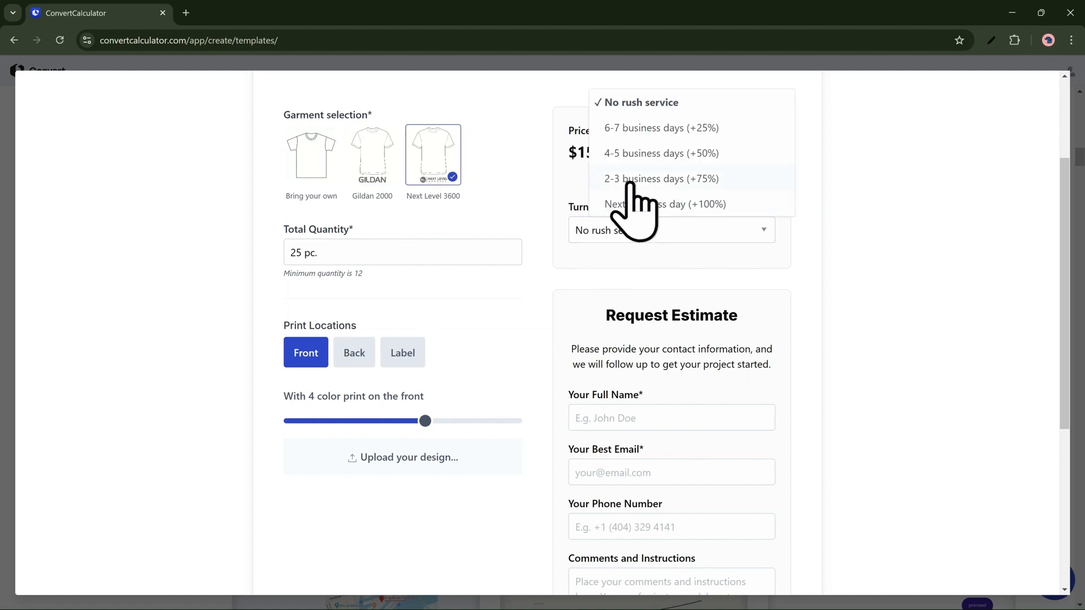
{"action": "left_click", "coordinate": [633, 179]}
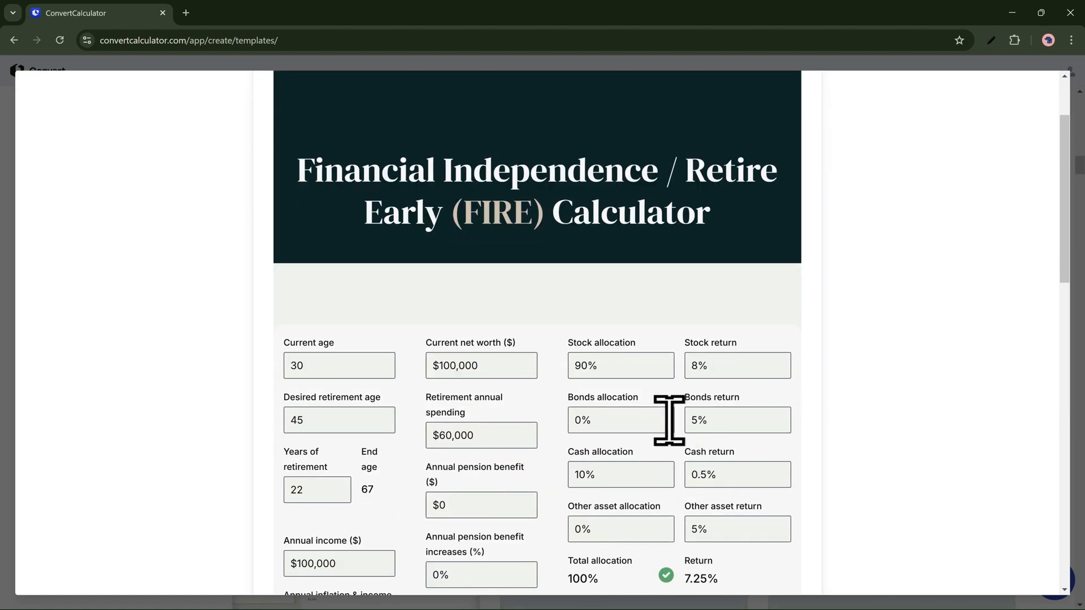
Step: Look through the FIRE calculator preview's input fields, result figures, growth chart and yearly finances section
{"action": "scroll", "coordinate": [669, 419], "scroll_direction": "down", "scroll_amount": 3}
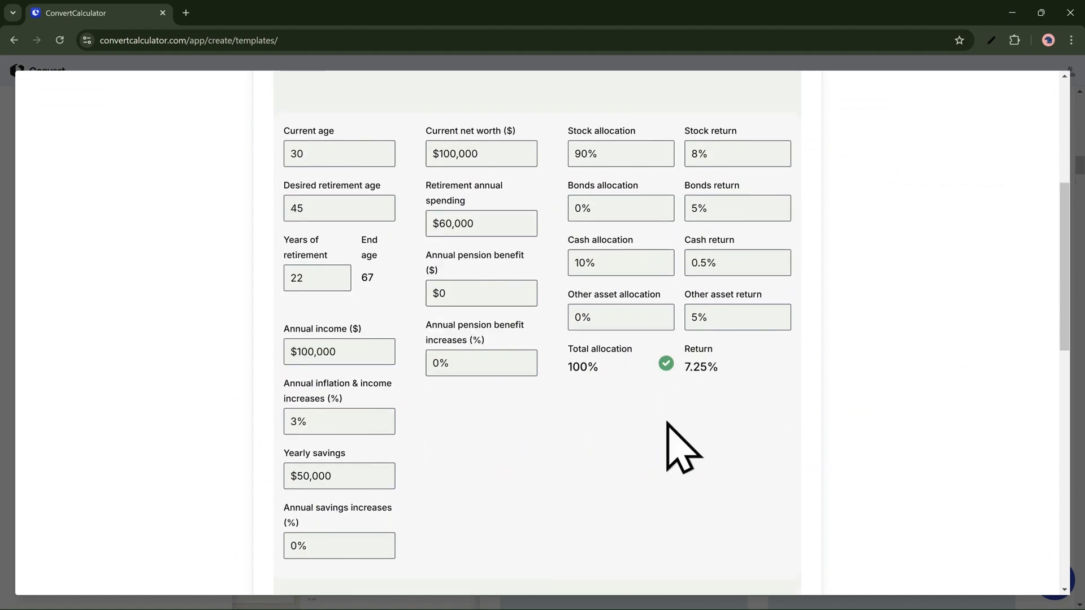
{"action": "scroll", "coordinate": [568, 452], "scroll_direction": "down", "scroll_amount": 1}
{"action": "scroll", "coordinate": [556, 432], "scroll_direction": "down", "scroll_amount": 6}
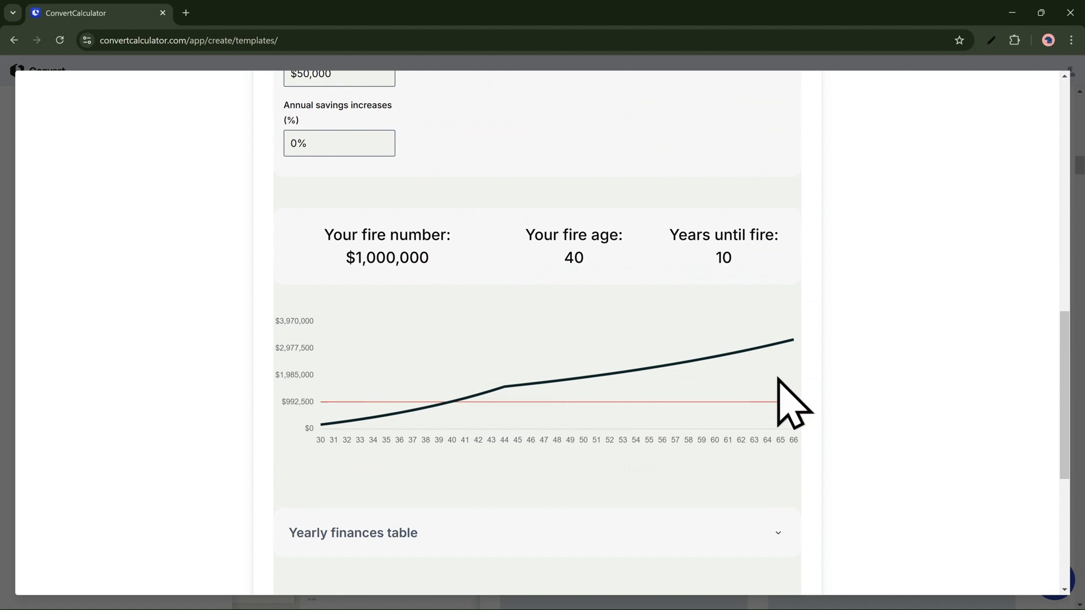
{"action": "scroll", "coordinate": [777, 396], "scroll_direction": "down", "scroll_amount": 3}
{"action": "scroll", "coordinate": [896, 307], "scroll_direction": "down", "scroll_amount": 3}
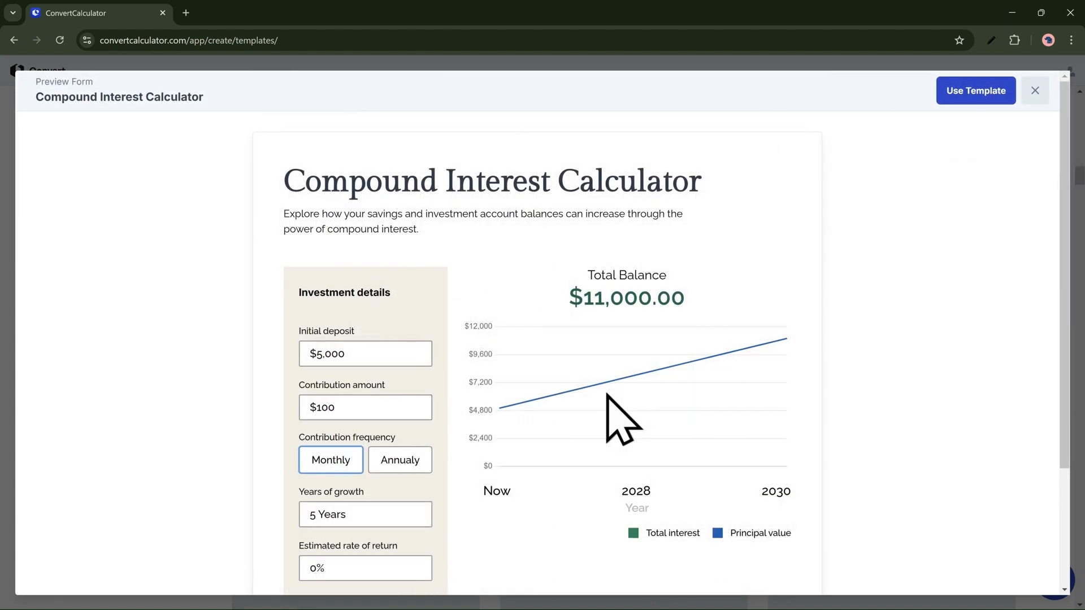
Step: Try the Compound Interest Calculator preview with an initial deposit of $500,000
{"action": "scroll", "coordinate": [608, 395], "scroll_direction": "down", "scroll_amount": 2}
{"action": "scroll", "coordinate": [430, 361], "scroll_direction": "down", "scroll_amount": 1}
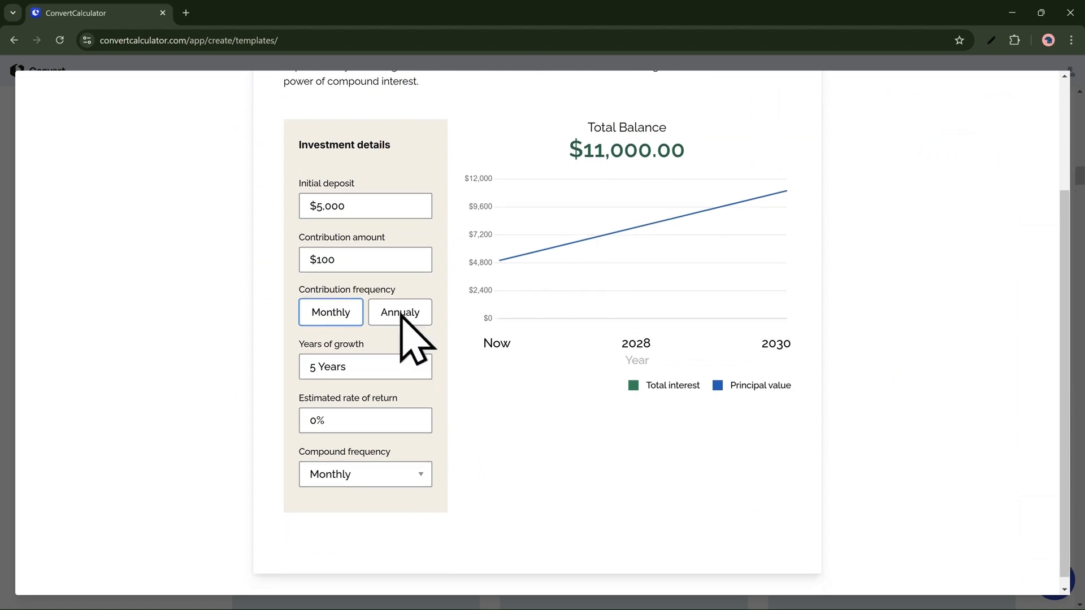
{"action": "type", "text": "00"}
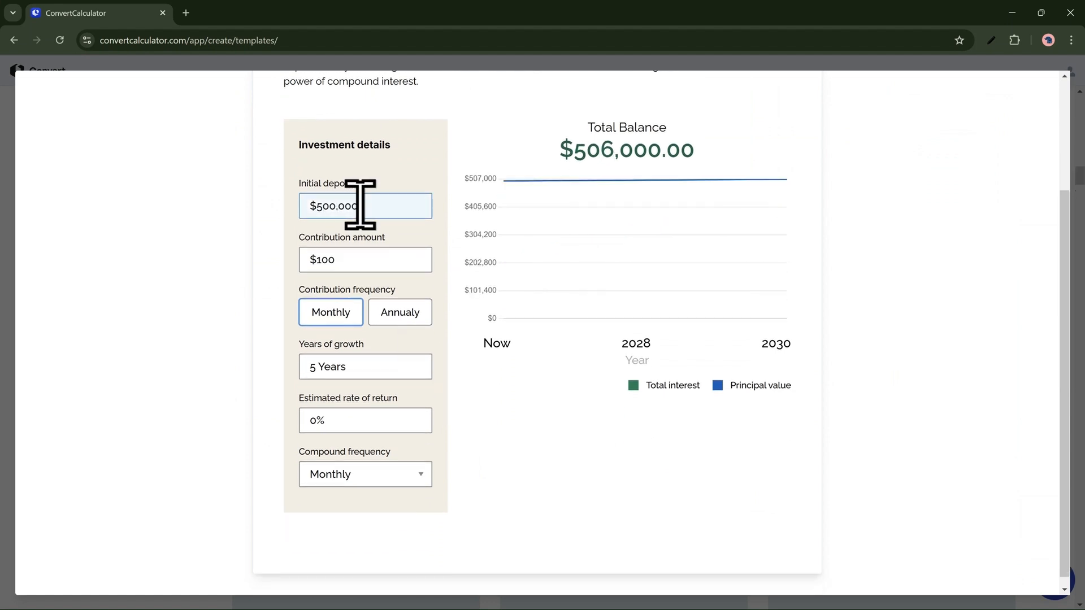
{"action": "type", "text": "00"}
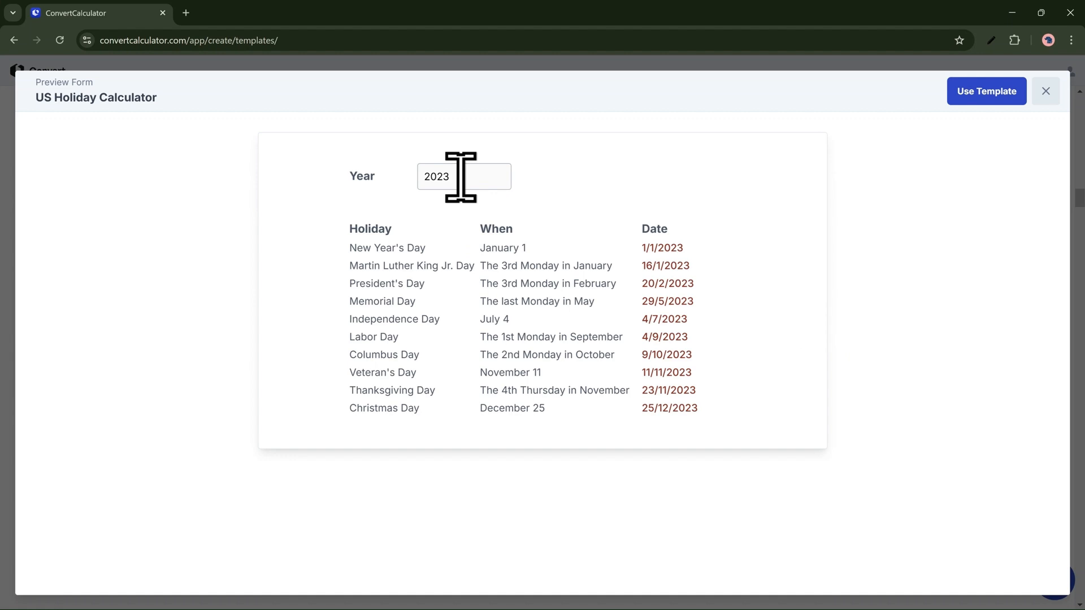
Step: Try the US Holiday Calculator preview with the years 2022, 2024 and 2025
{"action": "key", "text": "BackSpace"}
{"action": "type", "text": "2"}
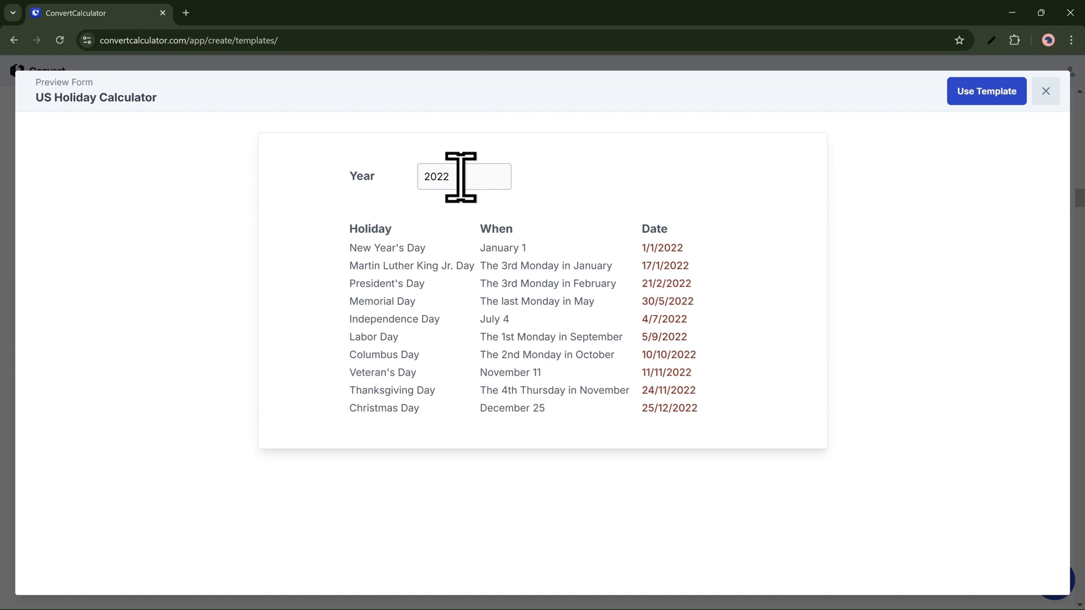
{"action": "key", "text": "BackSpace"}
{"action": "type", "text": "45"}
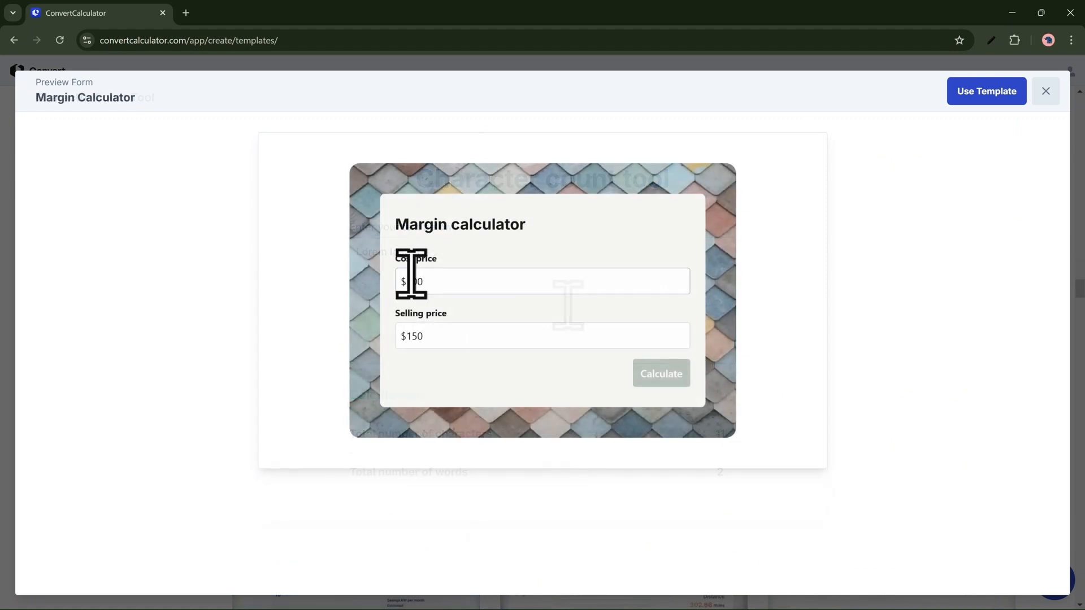
Step: Try the Margin Calculator preview with a selling price of $1,502 and calculate the margin
{"action": "left_click", "coordinate": [412, 282]}
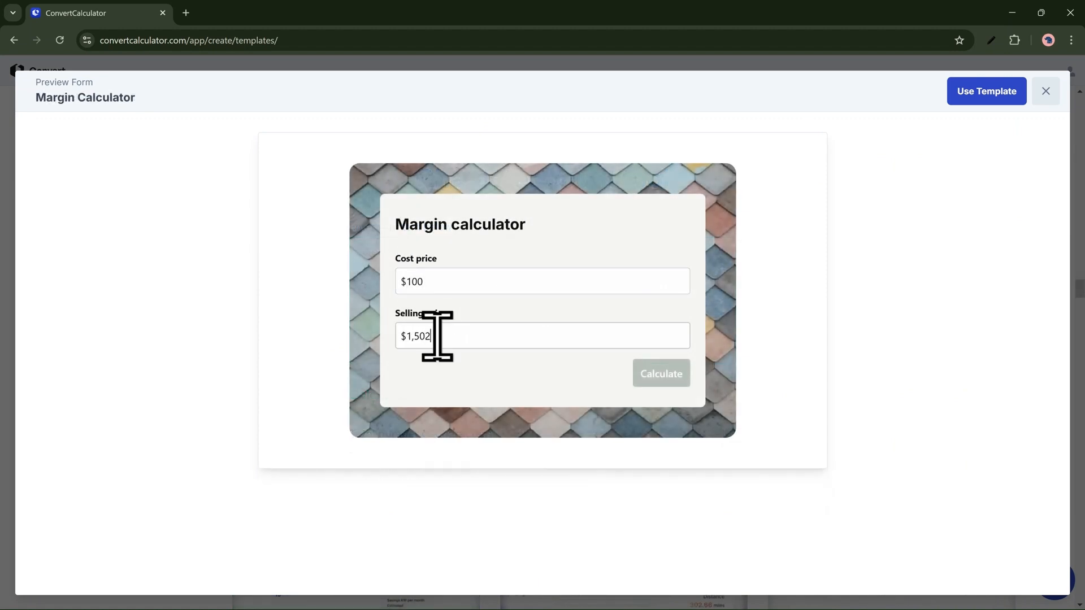
{"action": "left_click", "coordinate": [531, 282]}
{"action": "type", "text": "2"}
{"action": "left_click", "coordinate": [661, 373]}
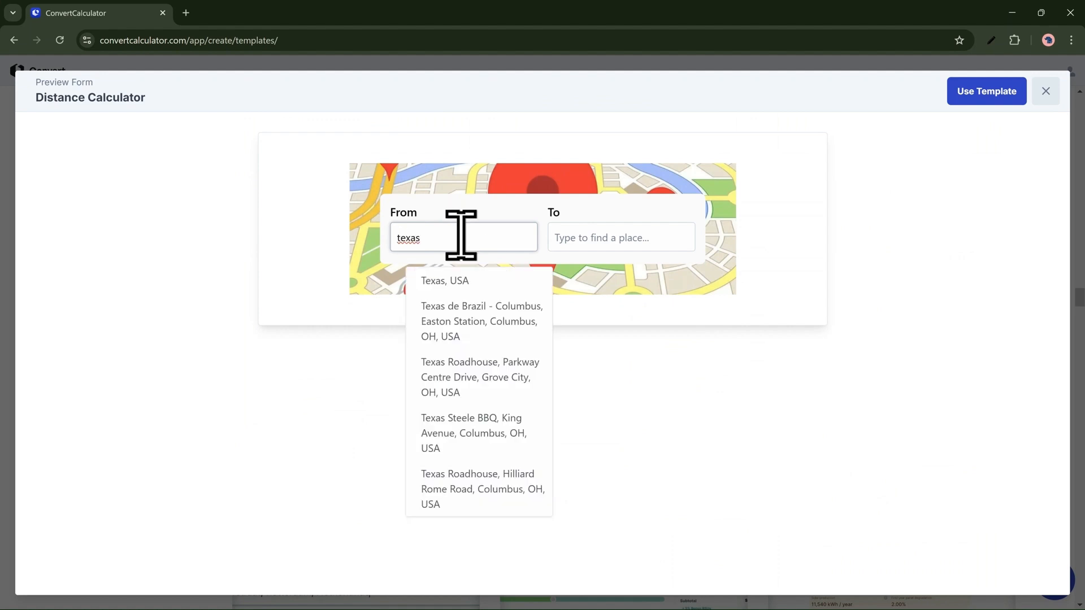
Step: In the Distance Calculator preview, choose Texas de Brazil in Columbus as the start and Charleston, SC, USA as the destination
{"action": "left_click", "coordinate": [464, 310]}
{"action": "left_click", "coordinate": [601, 237]}
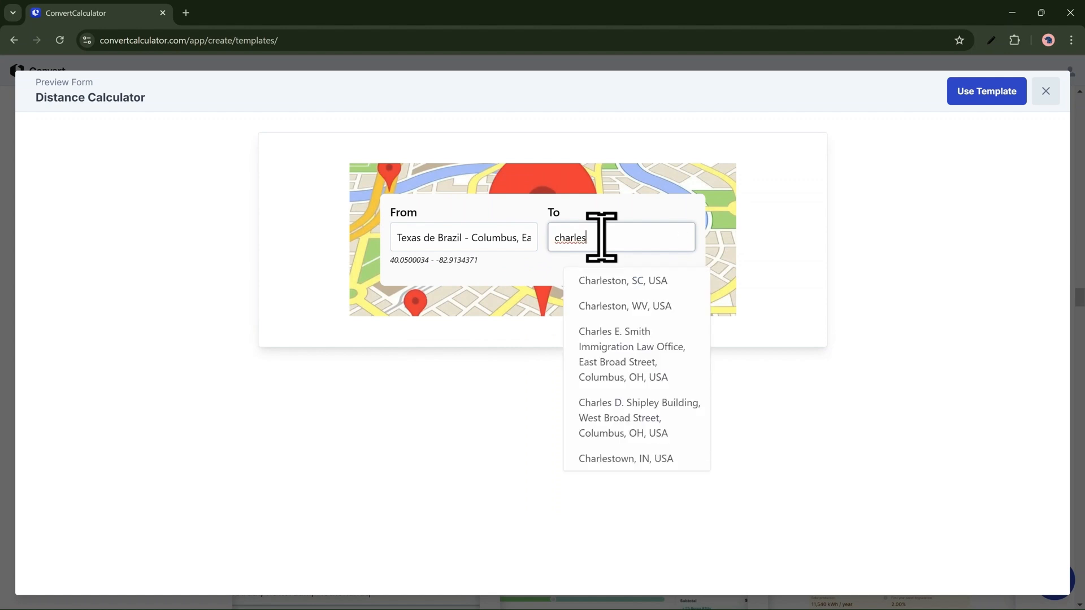
{"action": "left_click", "coordinate": [625, 281]}
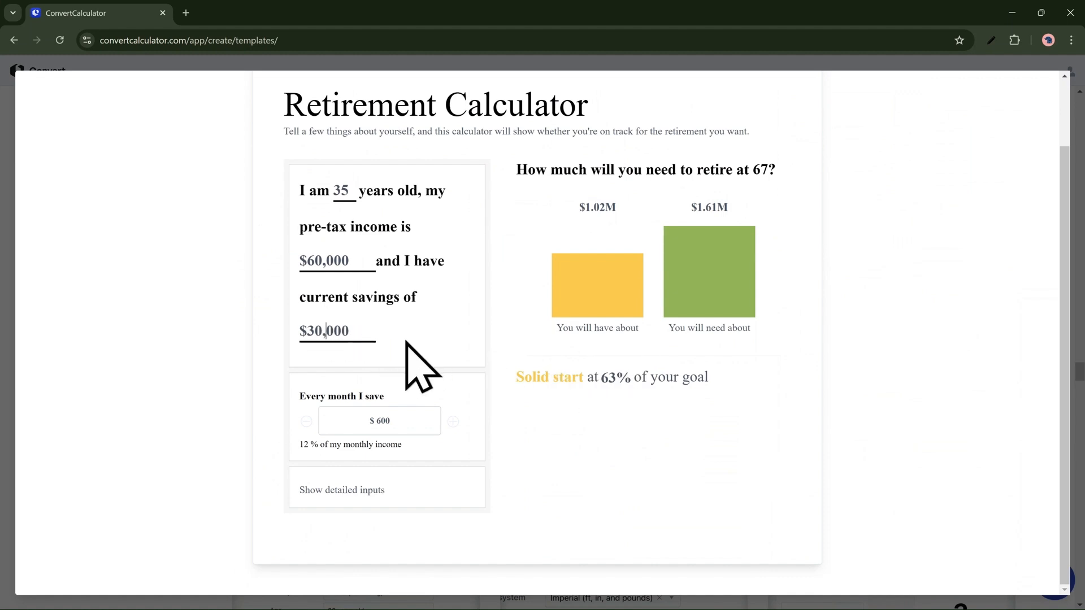
Step: Set the current savings in the Retirement Calculator preview to $40,000
{"action": "key", "text": "BackSpace"}
{"action": "key", "text": "BackSpace"}
{"action": "key", "text": "BackSpace"}
{"action": "key", "text": "BackSpace"}
{"action": "key", "text": "BackSpace"}
{"action": "type", "text": "4"}
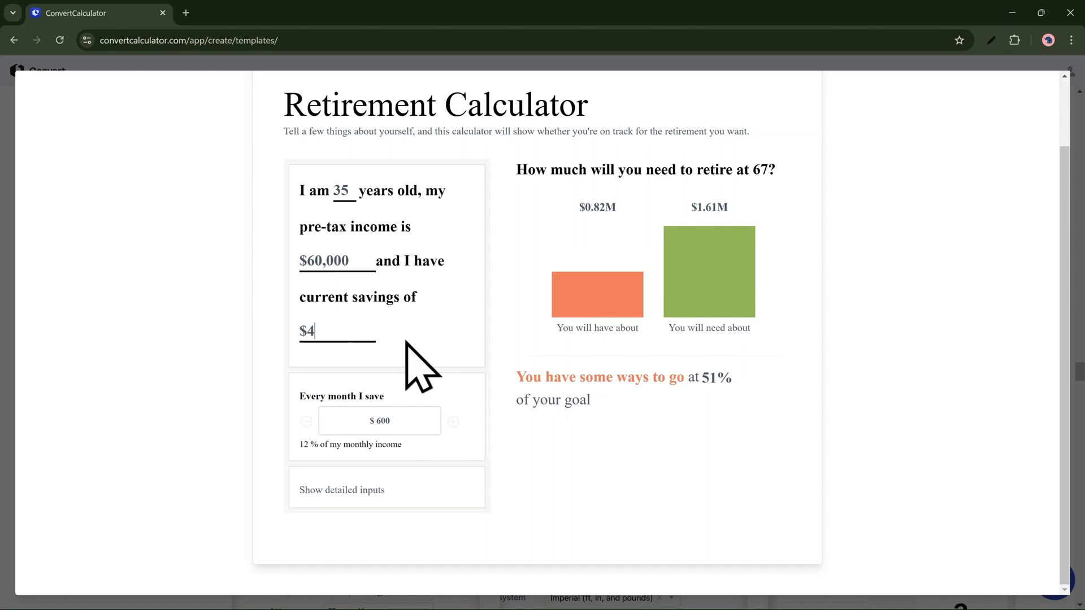
{"action": "type", "text": "0000"}
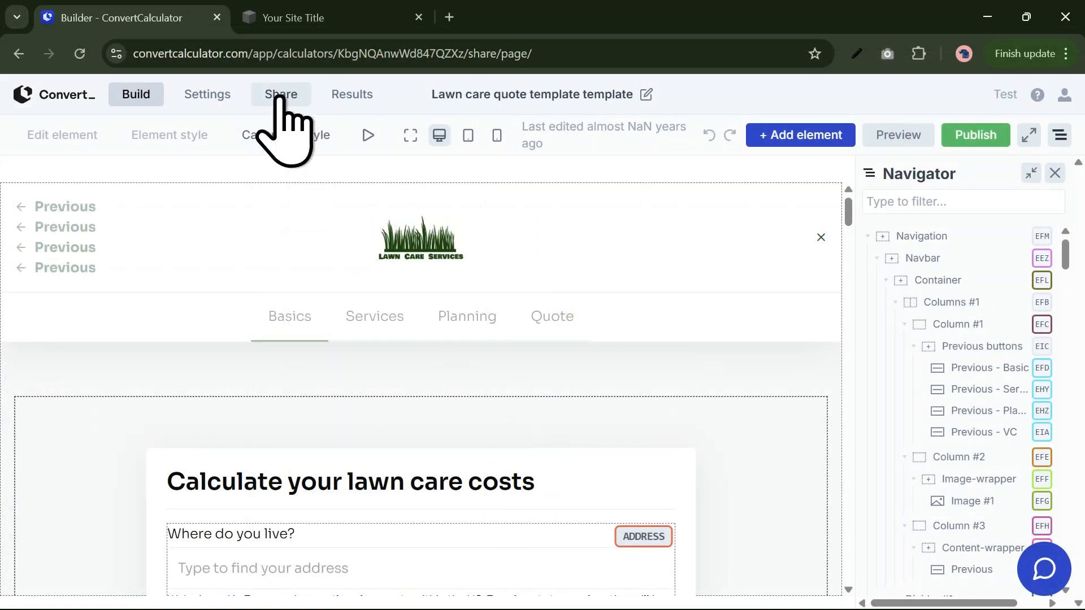
Step: Publish the lawn care quote calculator from its sharing page and confirm the publication
{"action": "left_click", "coordinate": [280, 98]}
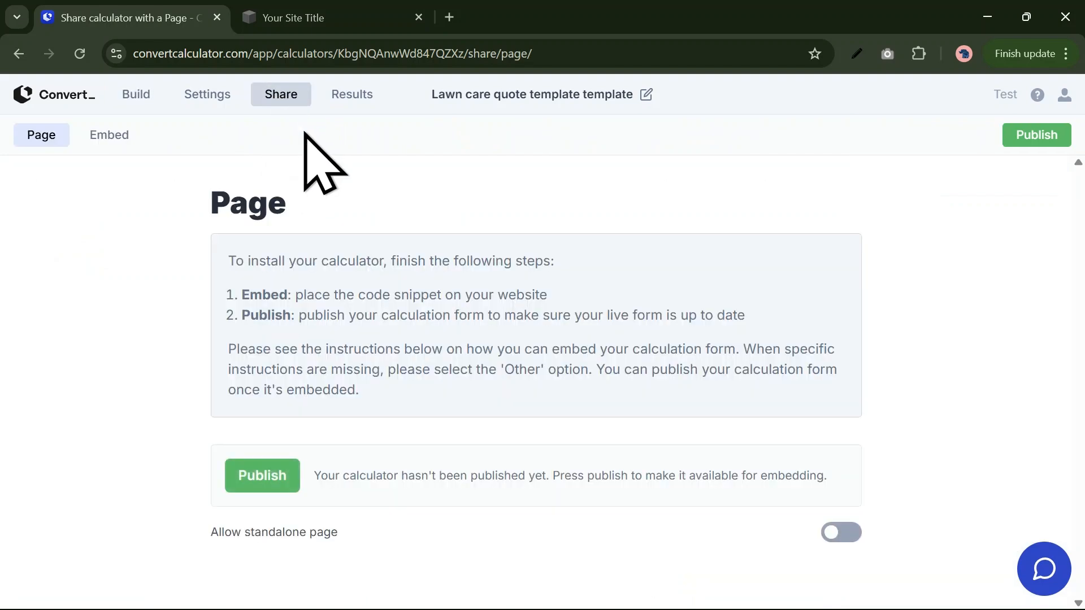
{"action": "left_click", "coordinate": [283, 474]}
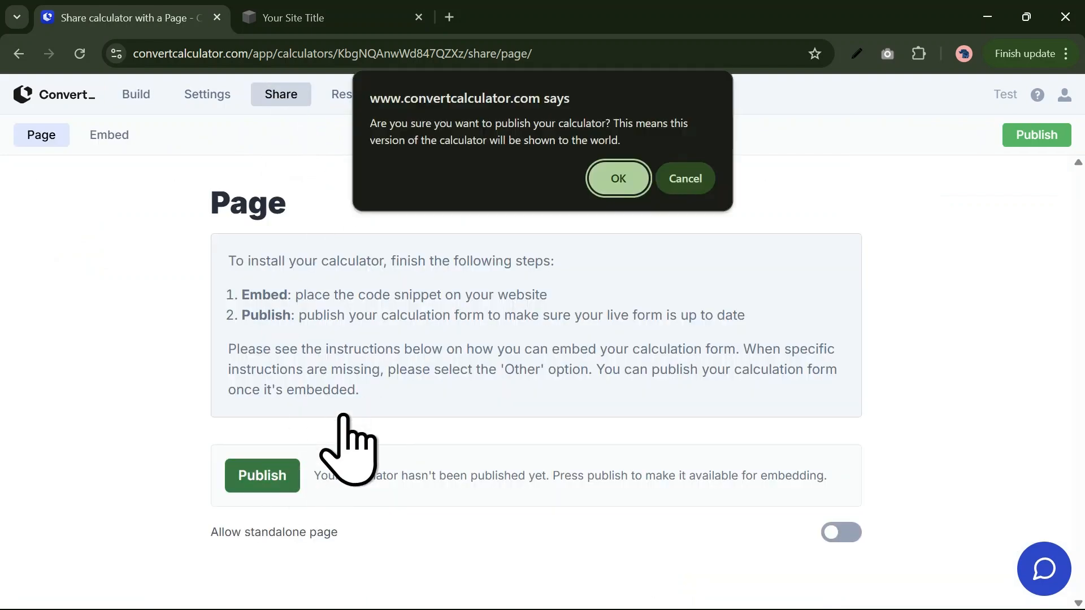
{"action": "left_click", "coordinate": [620, 182]}
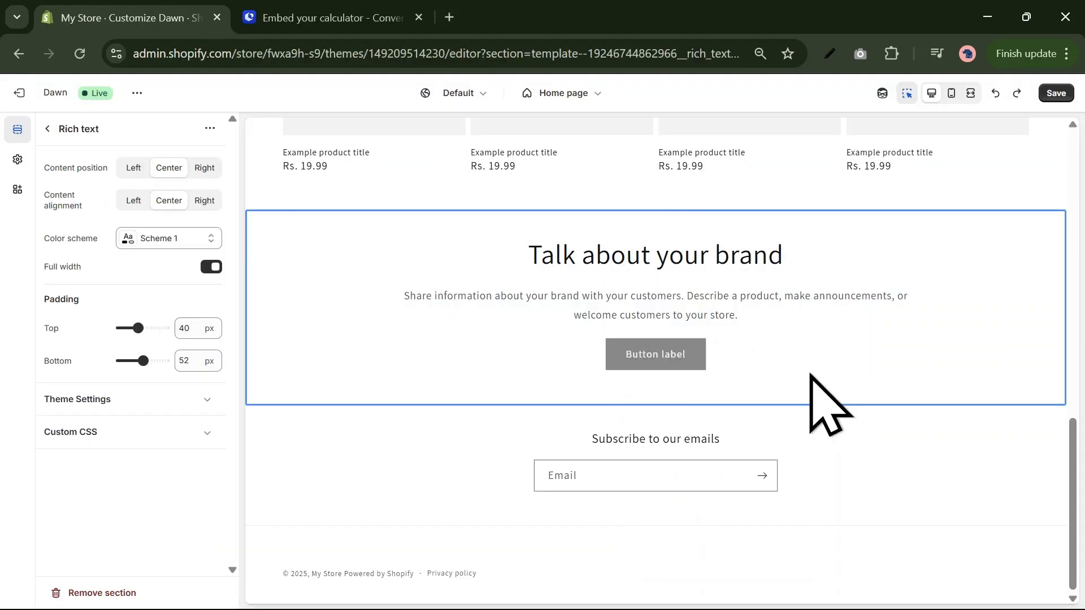
Step: In the Shopify theme editor, add a Custom Liquid section before the home page's "Talk about your brand" Rich text section
{"action": "right_click", "coordinate": [812, 378]}
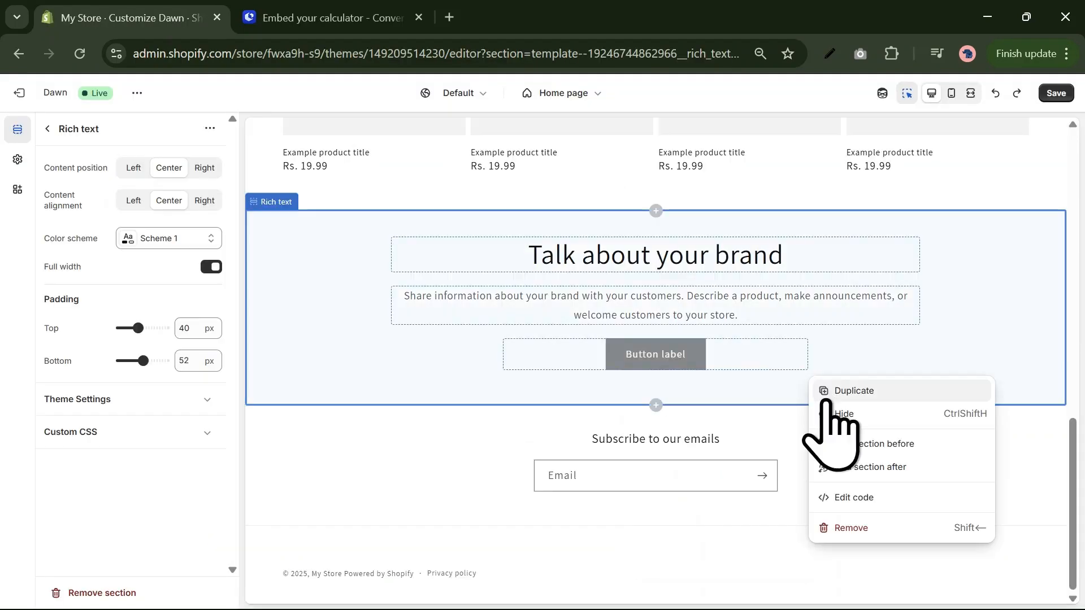
{"action": "left_click", "coordinate": [857, 444]}
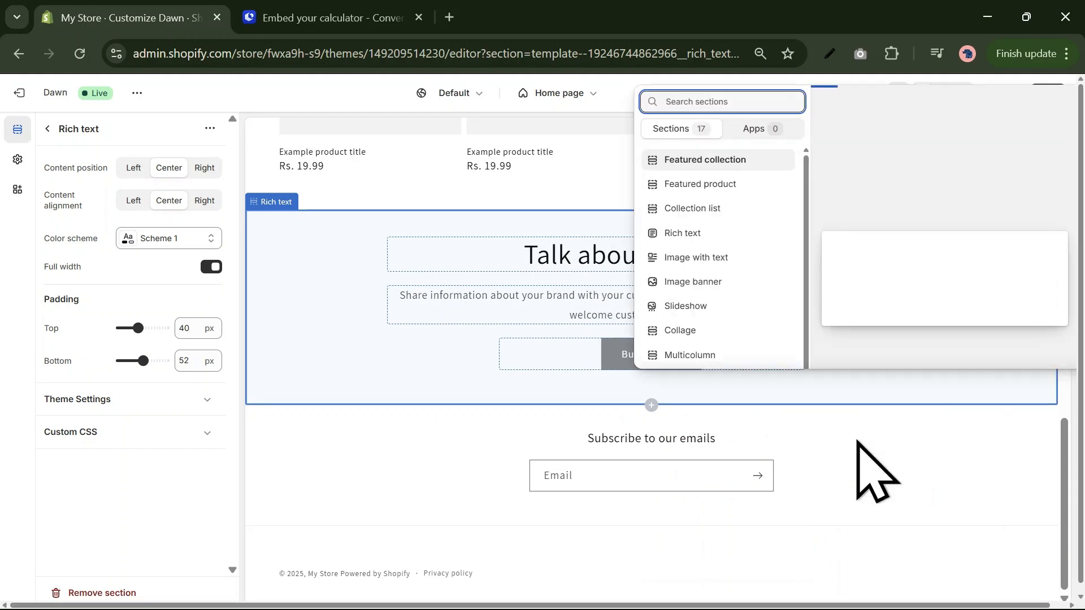
{"action": "type", "text": "custom"}
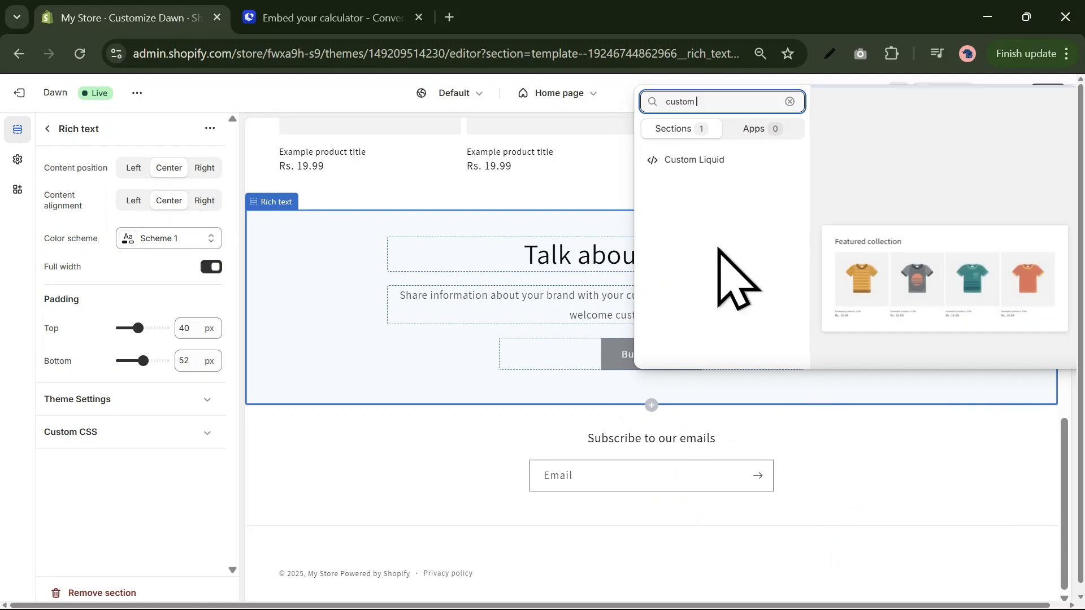
{"action": "left_click", "coordinate": [701, 161]}
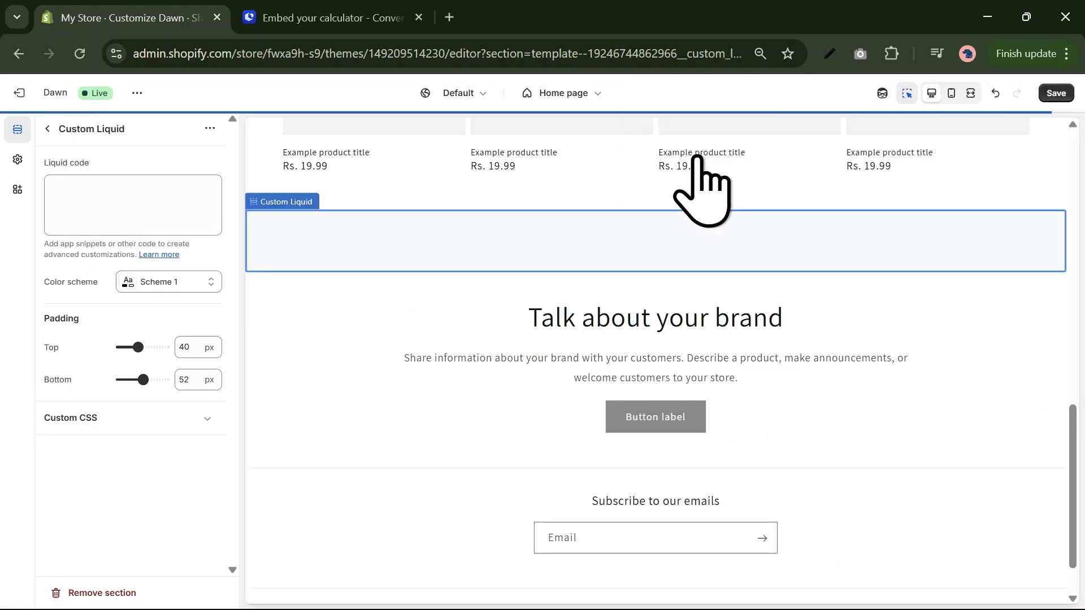
Step: Switch to the ConvertCalculator embed page, choose Other as the website platform, and copy the HTML embed code
{"action": "left_click", "coordinate": [352, 21]}
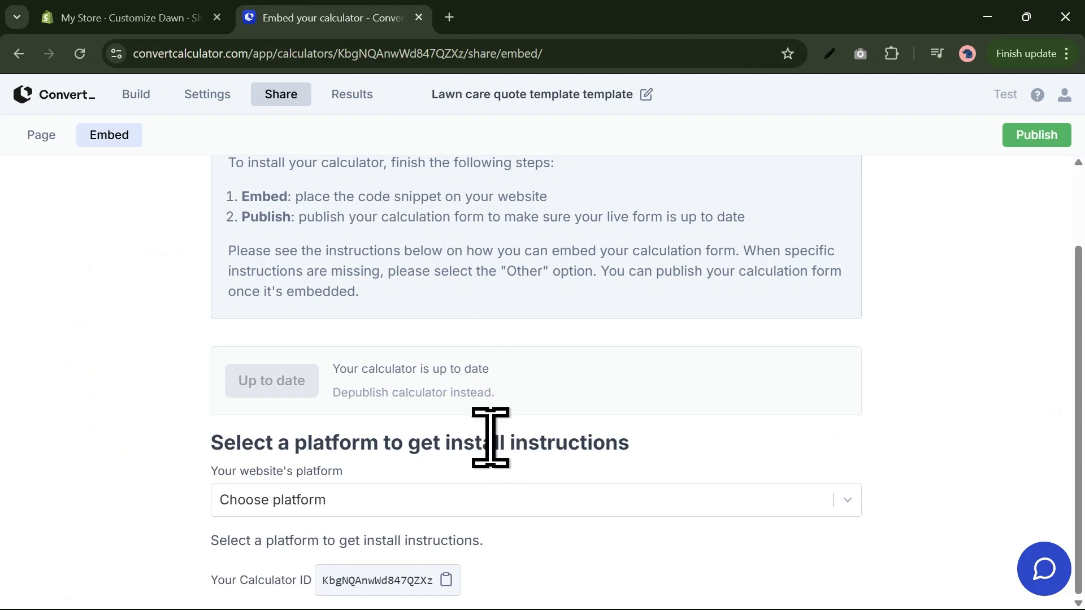
{"action": "left_click", "coordinate": [501, 497]}
{"action": "scroll", "coordinate": [501, 494], "scroll_direction": "down", "scroll_amount": 5}
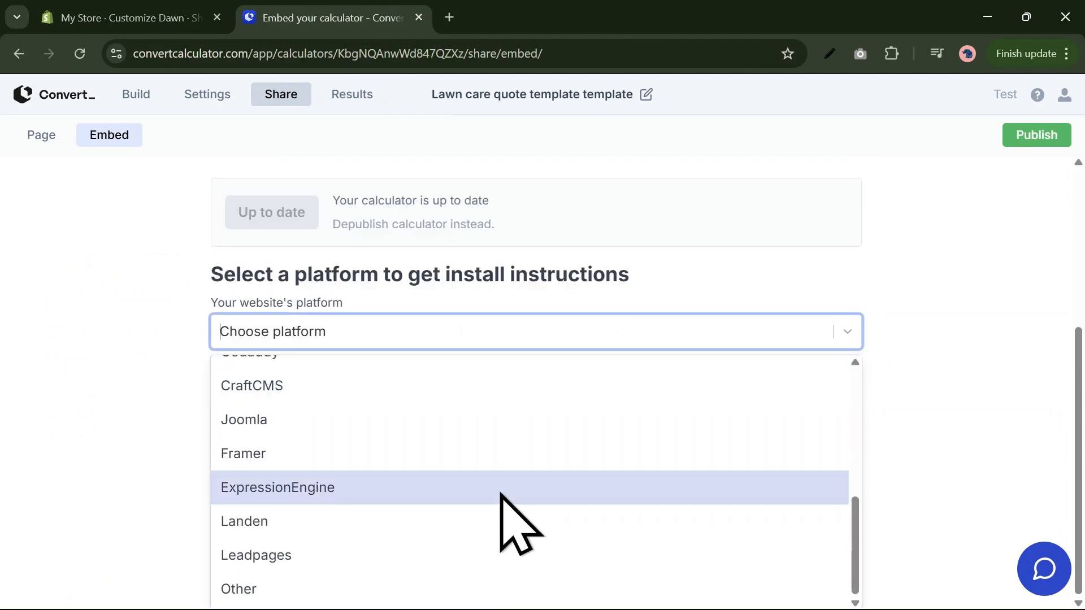
{"action": "scroll", "coordinate": [504, 582], "scroll_direction": "up", "scroll_amount": 3}
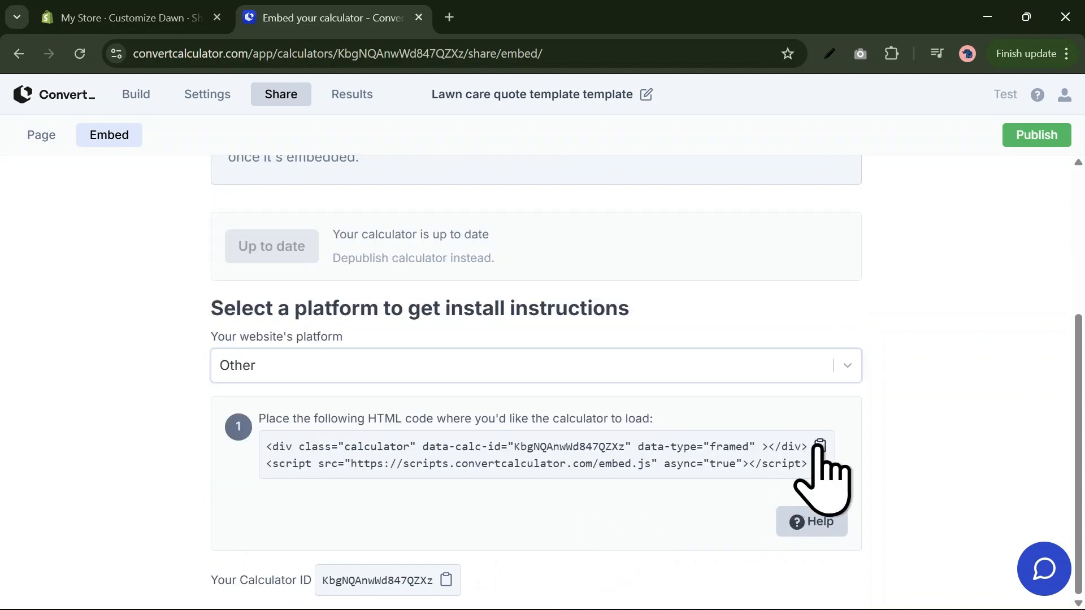
{"action": "left_click", "coordinate": [820, 446]}
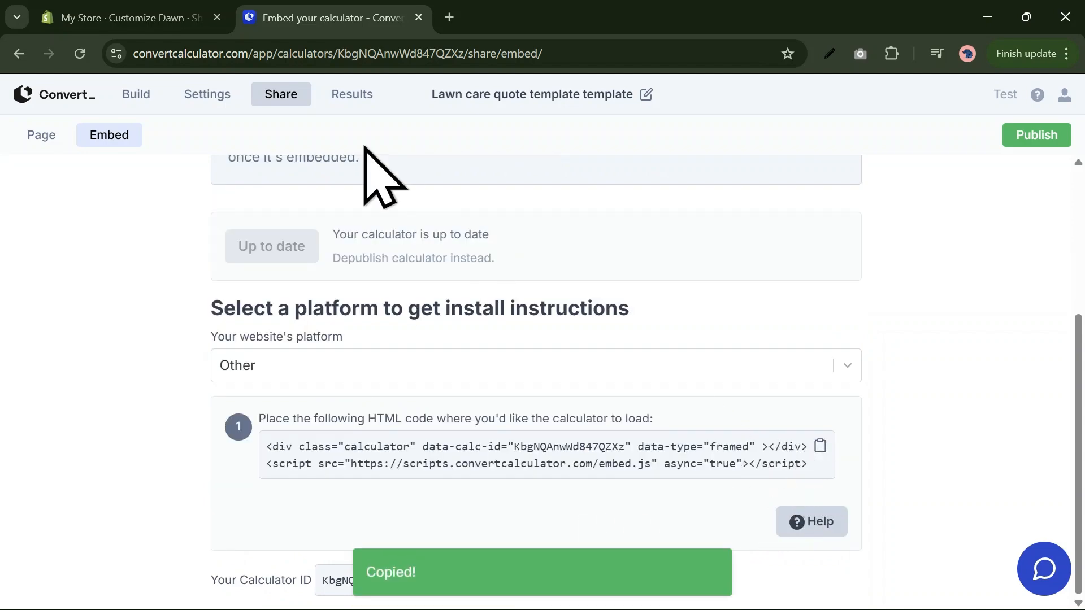
Step: Return to the Shopify theme editor and paste the calculator embed code as the Custom Liquid section's Liquid code
{"action": "left_click", "coordinate": [165, 23]}
{"action": "left_click", "coordinate": [141, 184]}
{"action": "key", "text": "ctrl+v"}
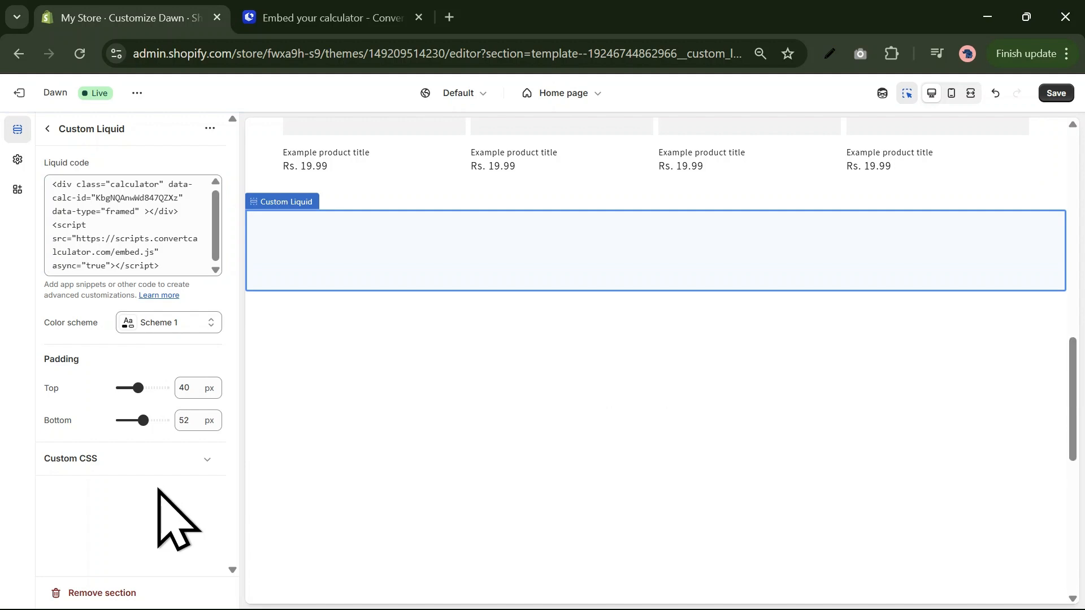
Step: Save the home page with the embedded calculator and open the live storefront for viewing
{"action": "scroll", "coordinate": [448, 484], "scroll_direction": "down", "scroll_amount": 1}
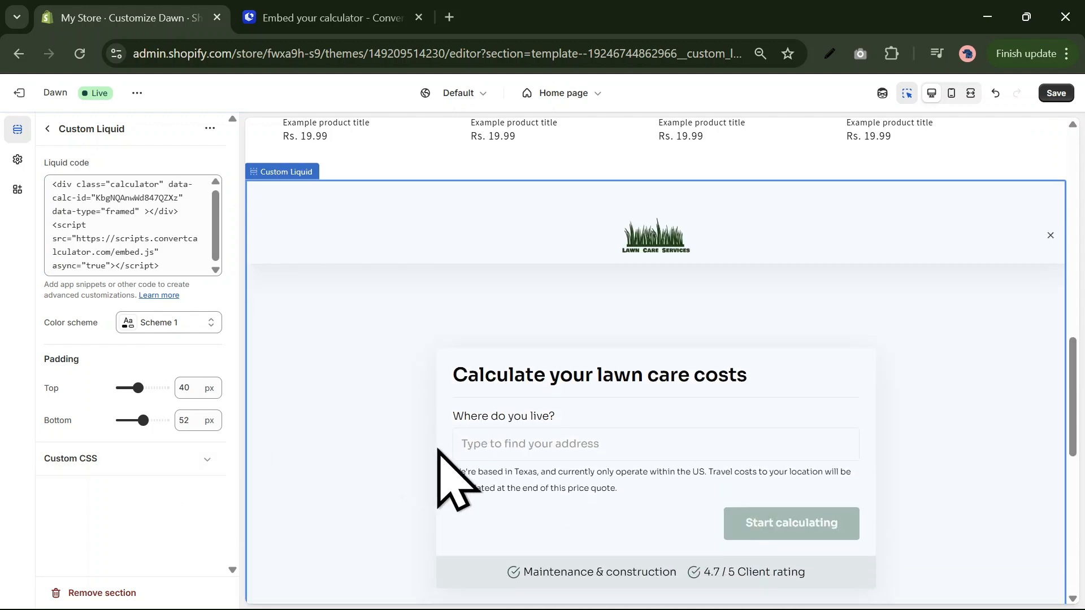
{"action": "left_click", "coordinate": [1055, 93]}
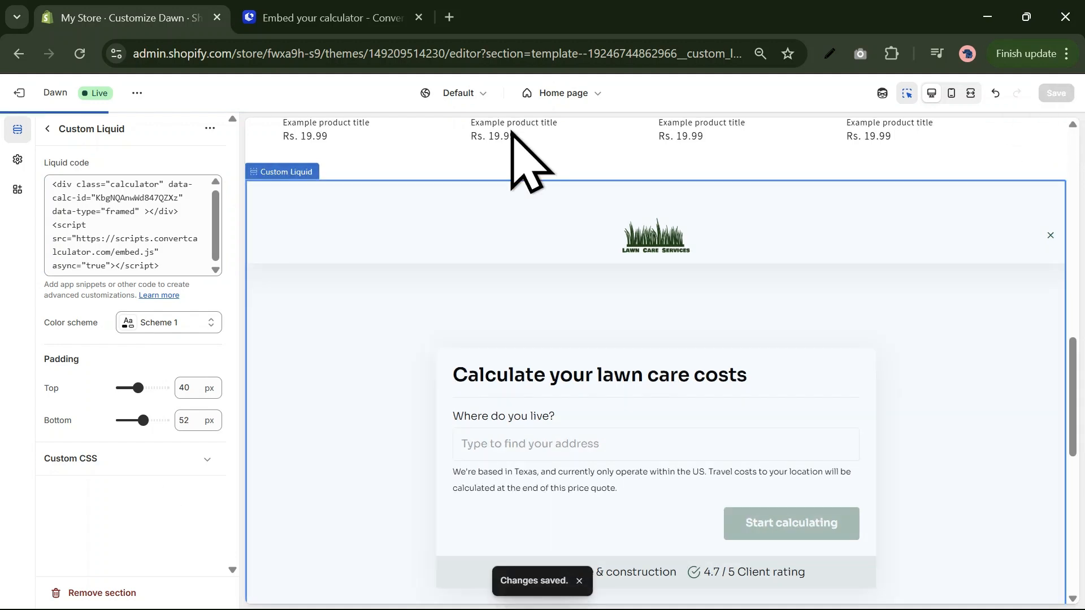
{"action": "left_click", "coordinate": [136, 92]}
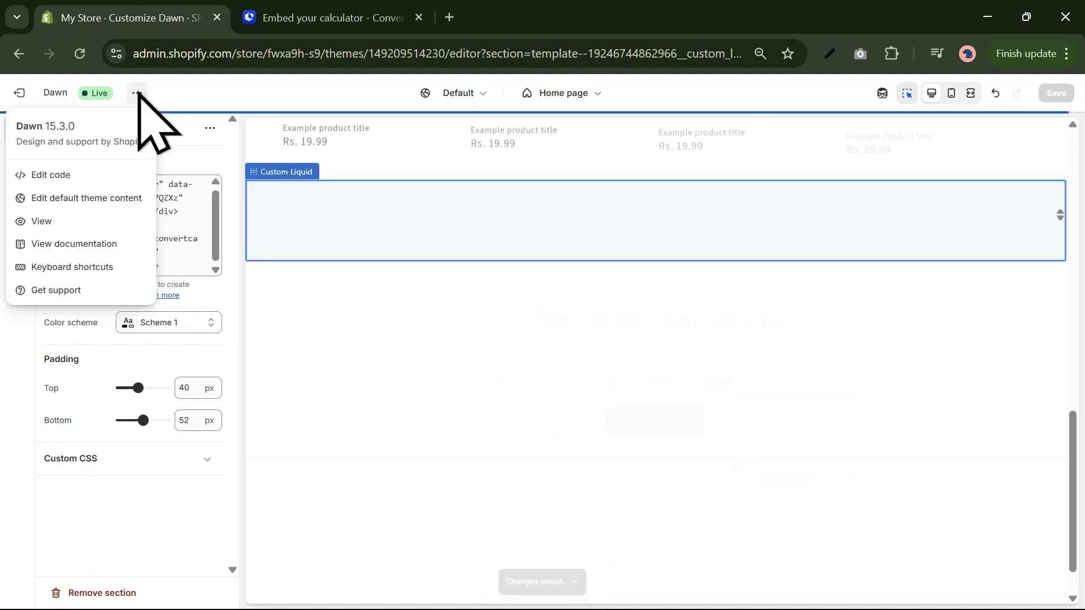
{"action": "left_click", "coordinate": [110, 221]}
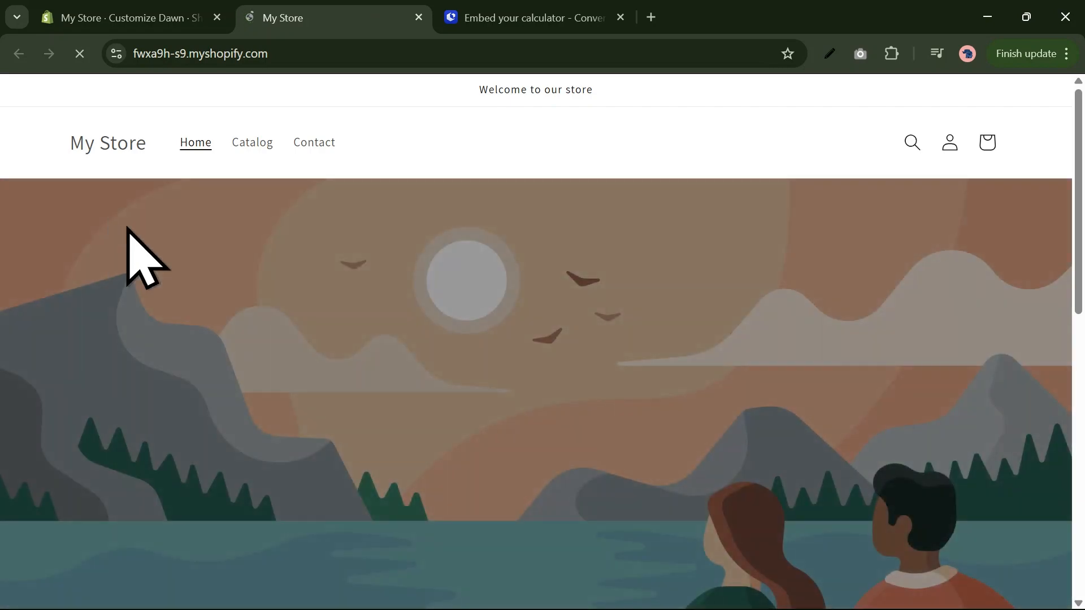
Step: Test the storefront's lawn care calculator with Charleston, SC, USA as the location and a Residential property of 1,500 square feet
{"action": "scroll", "coordinate": [405, 417], "scroll_direction": "down", "scroll_amount": 5}
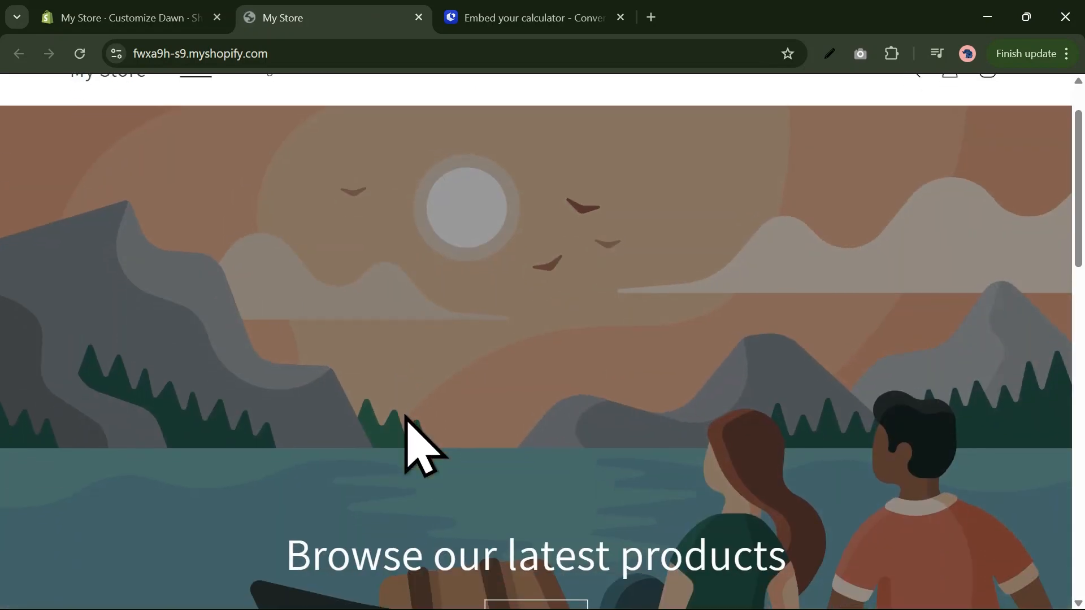
{"action": "scroll", "coordinate": [404, 415], "scroll_direction": "down", "scroll_amount": 12}
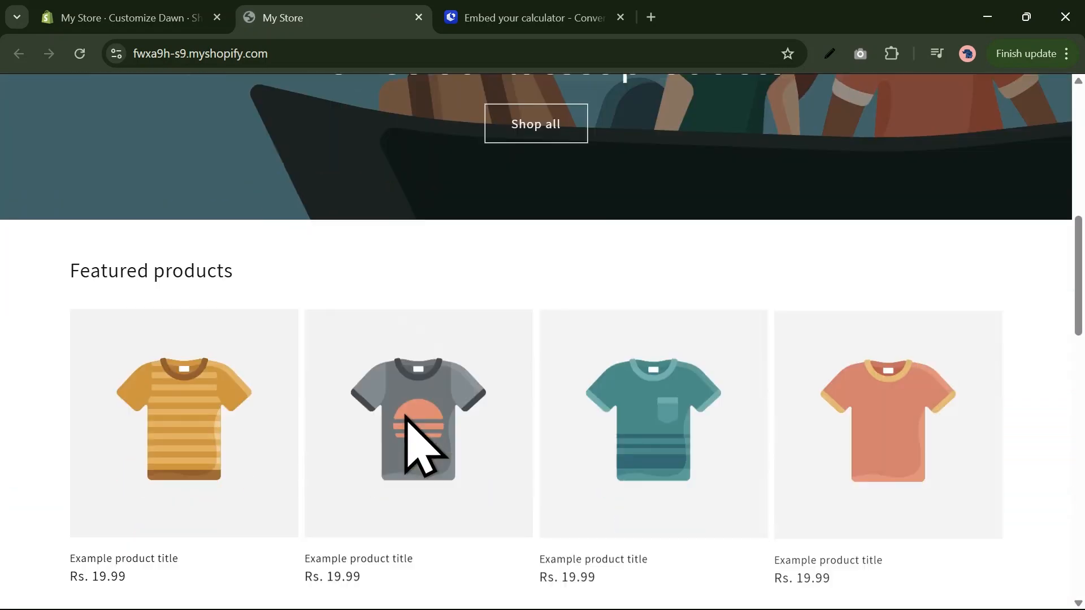
{"action": "scroll", "coordinate": [404, 415], "scroll_direction": "down", "scroll_amount": 1}
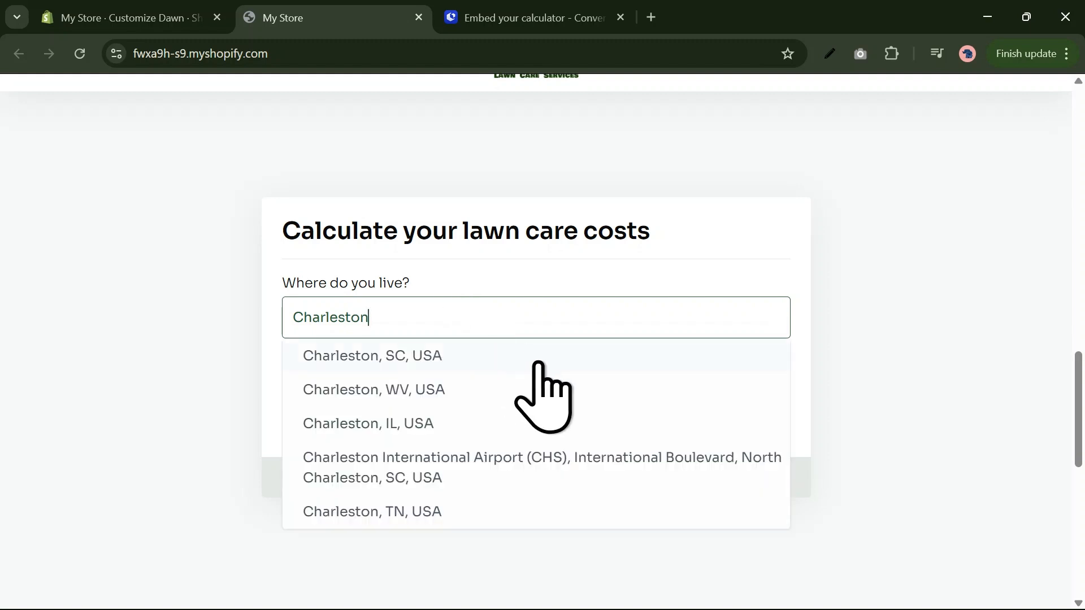
{"action": "left_click", "coordinate": [541, 365]}
{"action": "left_click", "coordinate": [672, 418]}
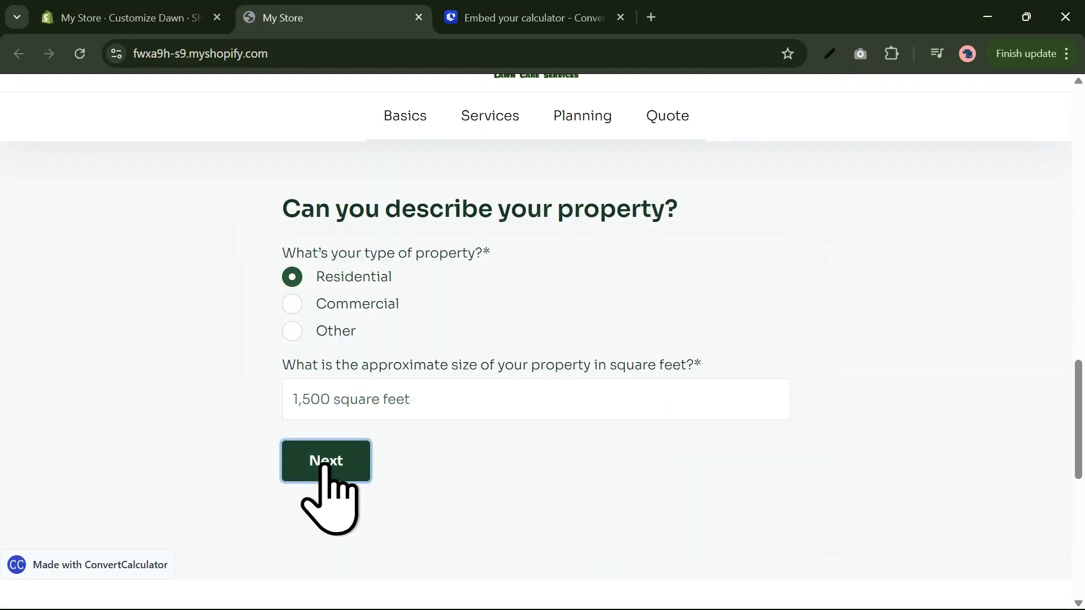
{"action": "left_click", "coordinate": [327, 467]}
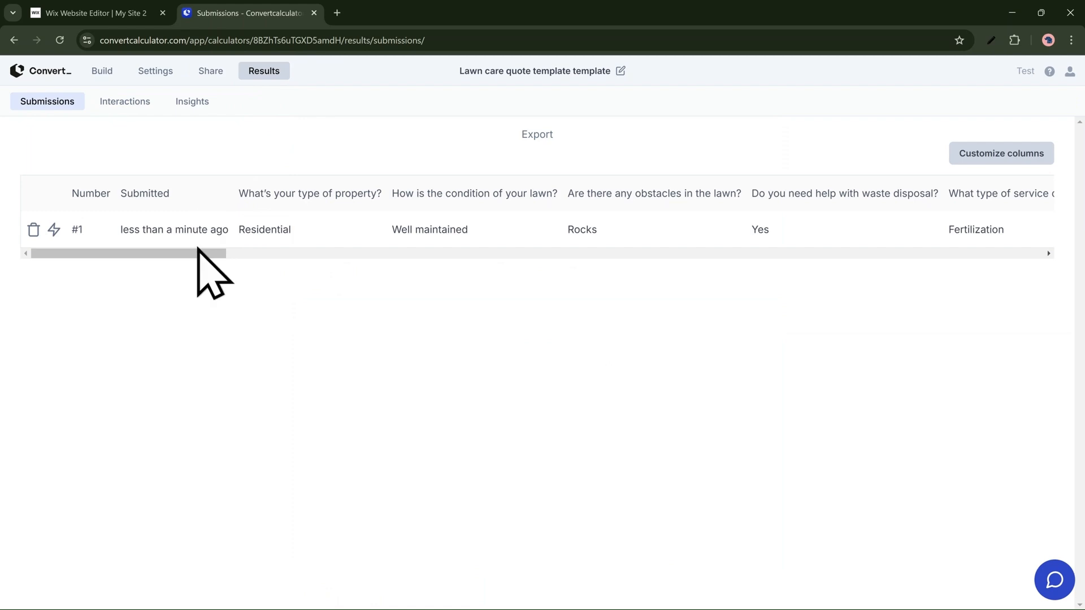
Step: In ConvertCalculator's results for the lawn care quote calculator, examine all columns of the submission and open the interactions data
{"action": "left_click_drag", "start_coordinate": [197, 247], "coordinate": [462, 271]}
{"action": "left_click", "coordinate": [756, 270]}
{"action": "left_click_drag", "start_coordinate": [208, 258], "coordinate": [1042, 259]}
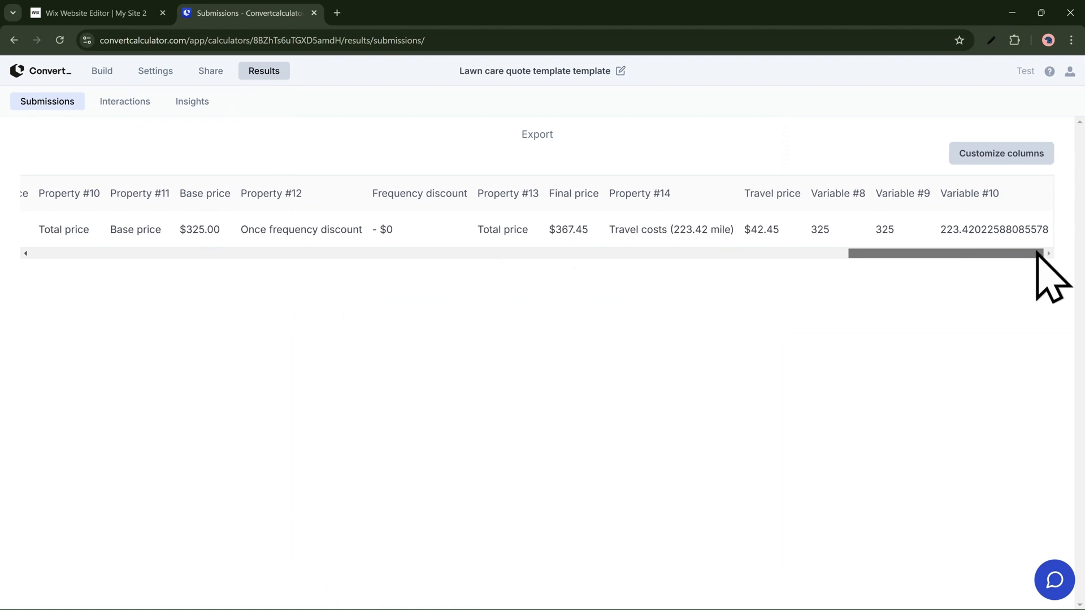
{"action": "left_click", "coordinate": [136, 104]}
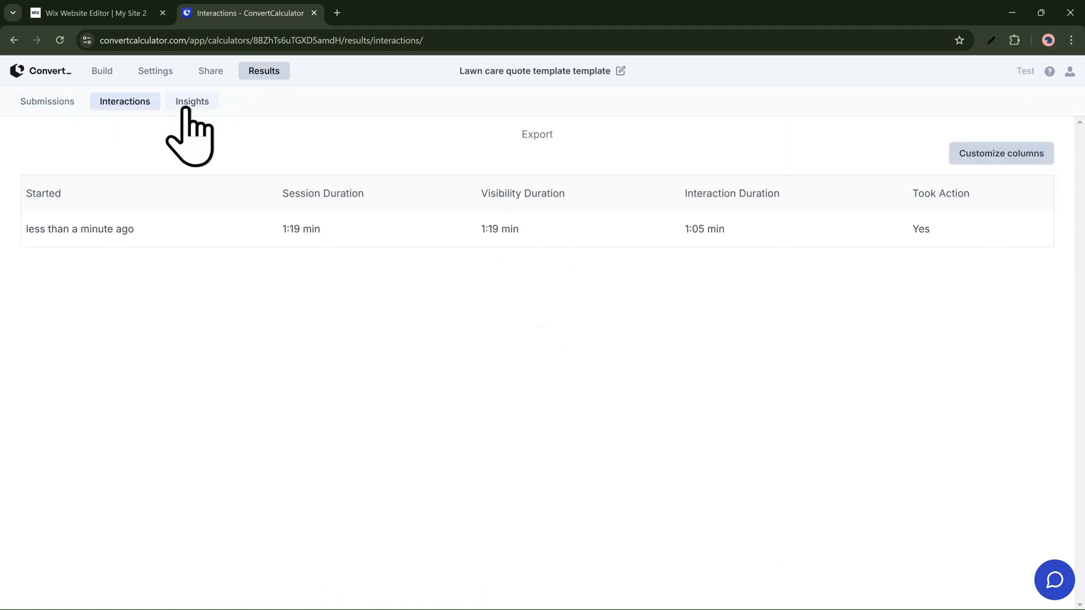